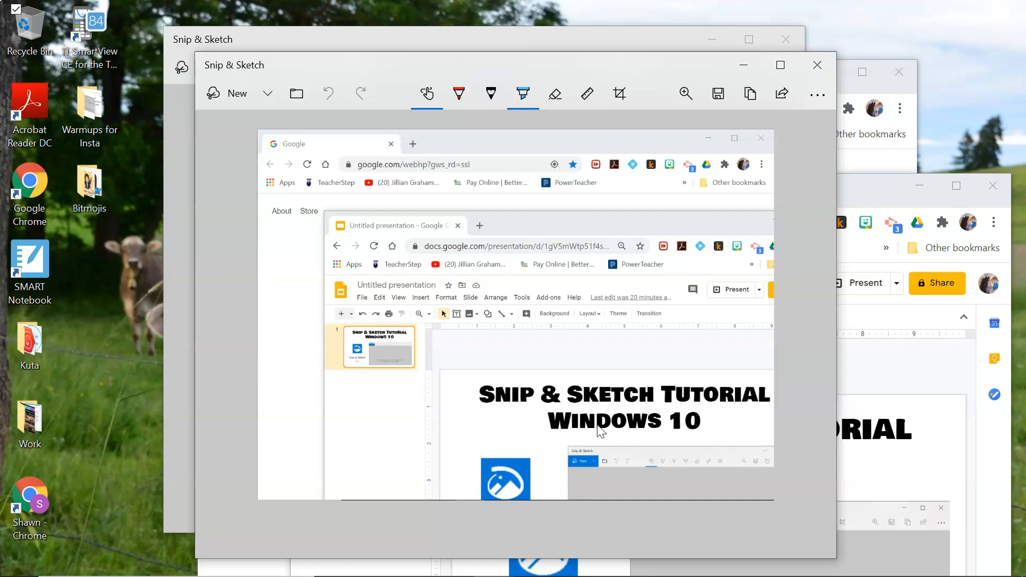
- Close the current snip without keeping it and capture a window snip of the Google Slides presentation
{"action": "left_click", "coordinate": [816, 62]}
{"action": "left_click", "coordinate": [444, 348]}
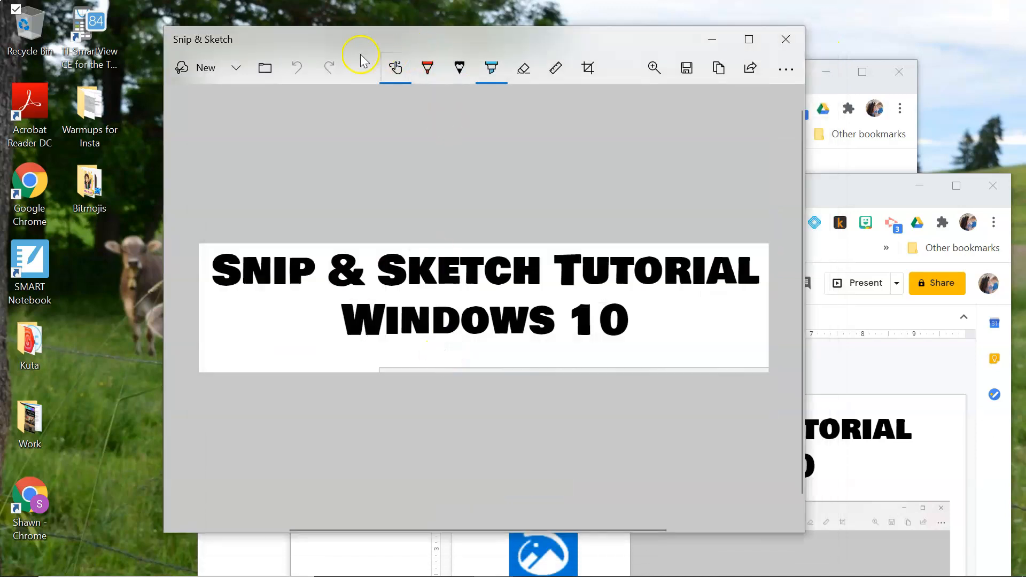
{"action": "left_click", "coordinate": [206, 67]}
{"action": "left_click", "coordinate": [581, 404]}
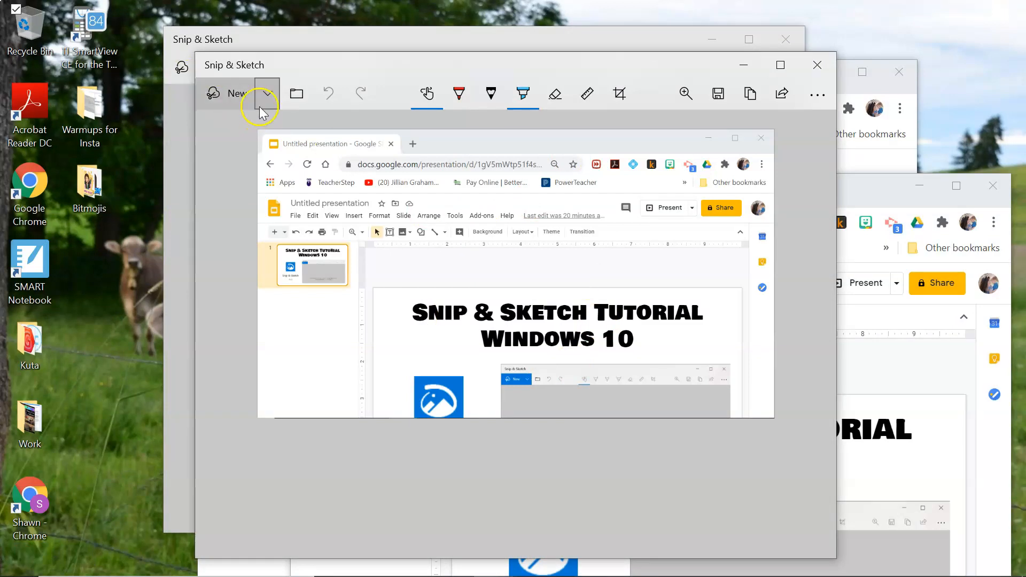
- Capture a new full-screen snip of the desktop with its open windows
{"action": "left_click", "coordinate": [229, 96]}
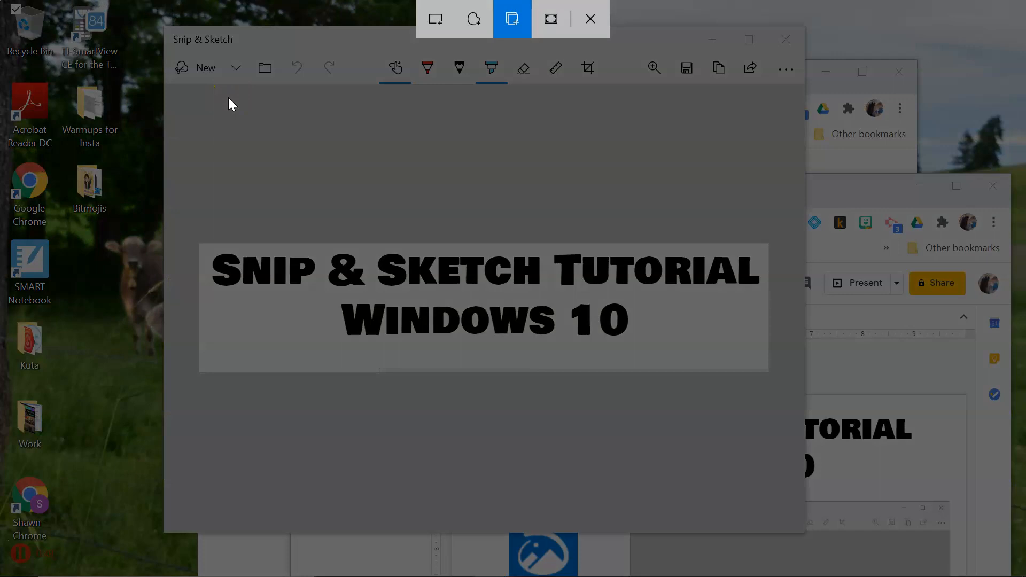
{"action": "left_click", "coordinate": [550, 21]}
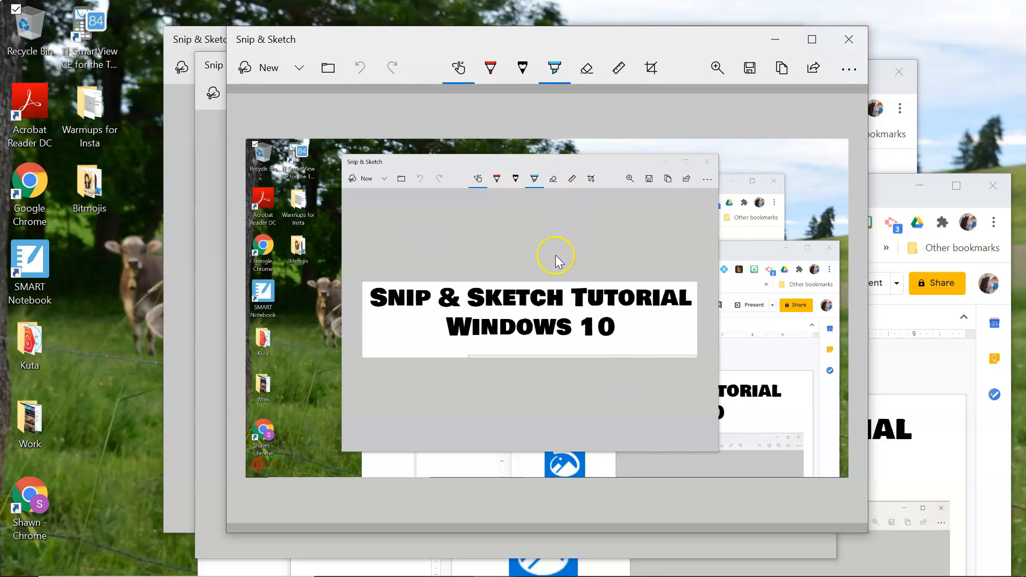
- Draw a looping red ballpoint line across the snip and highlight both lines of the title in blue
{"action": "left_click", "coordinate": [491, 66]}
{"action": "mouse_move", "coordinate": [415, 183]}
{"action": "left_mouse_down"}
{"action": "mouse_move", "coordinate": [633, 315]}
{"action": "mouse_move", "coordinate": [687, 183]}
{"action": "mouse_move", "coordinate": [732, 197]}
{"action": "left_mouse_up"}
{"action": "left_click", "coordinate": [556, 69]}
{"action": "left_click_drag", "start_coordinate": [397, 295], "coordinate": [604, 313]}
{"action": "left_click_drag", "start_coordinate": [443, 327], "coordinate": [628, 331]}
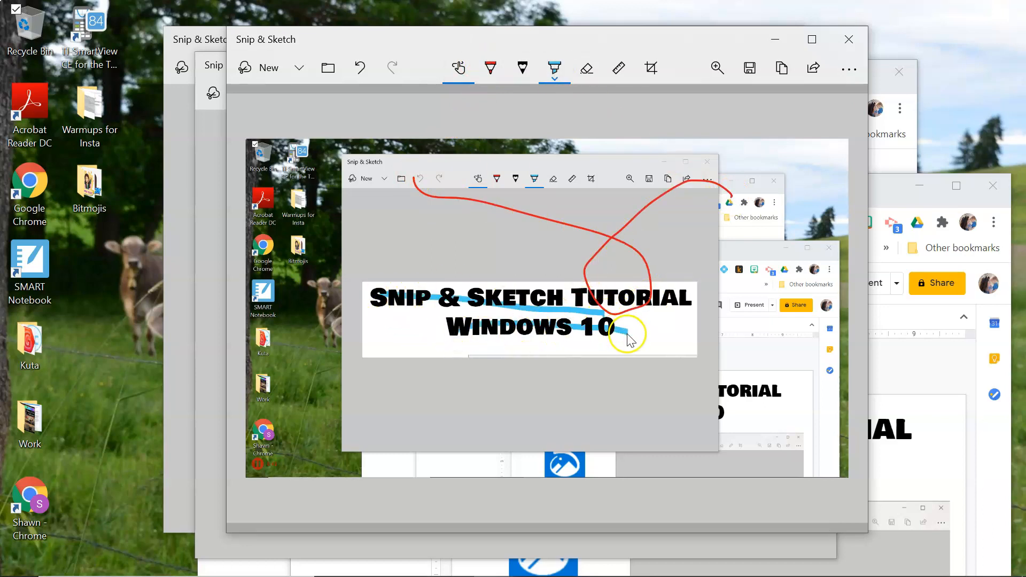
- Erase the red ballpoint line and the blue highlighter strokes from the snip
{"action": "left_click", "coordinate": [587, 68]}
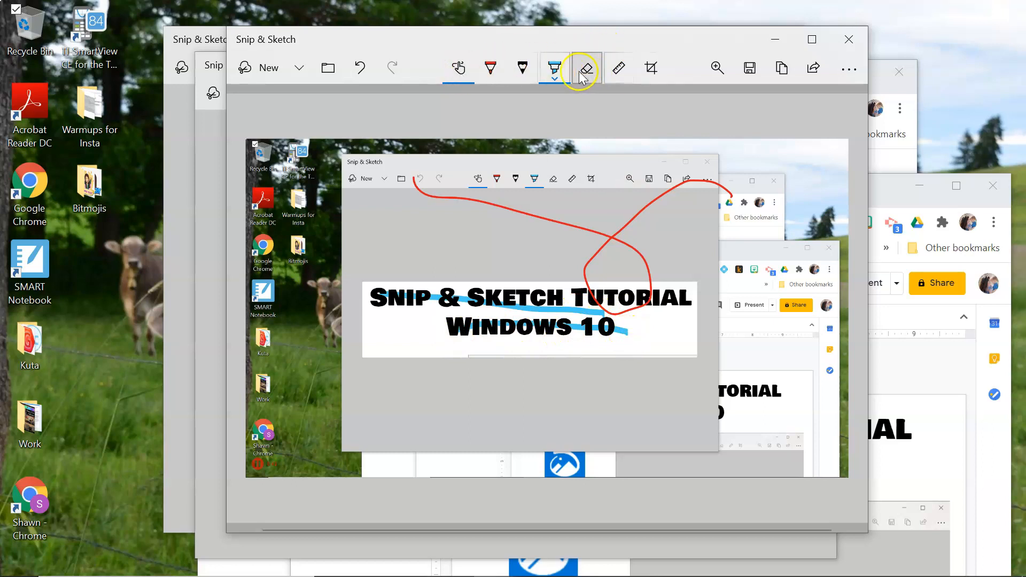
{"action": "left_click_drag", "start_coordinate": [604, 230], "coordinate": [577, 229]}
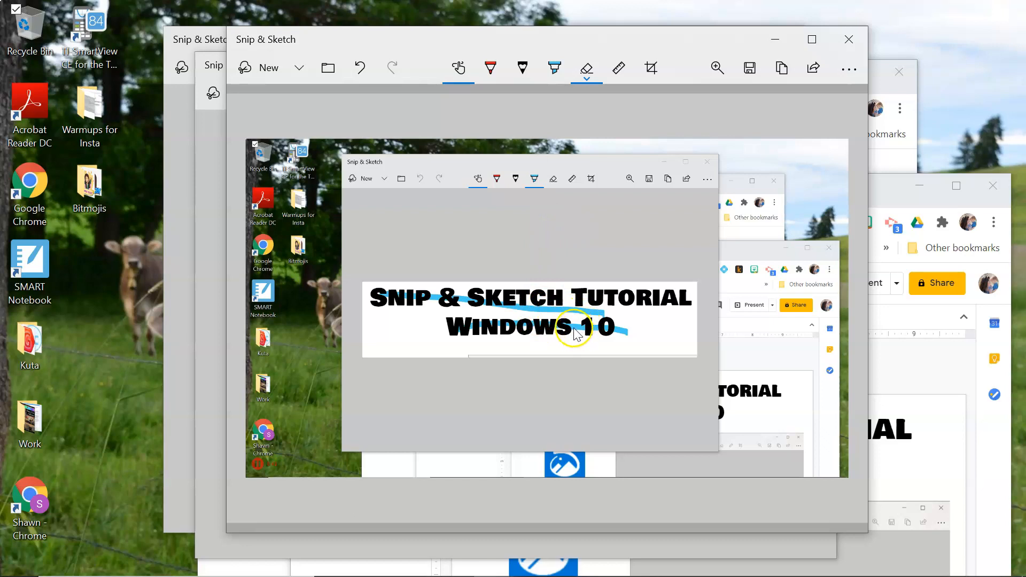
{"action": "left_click_drag", "start_coordinate": [511, 318], "coordinate": [610, 323]}
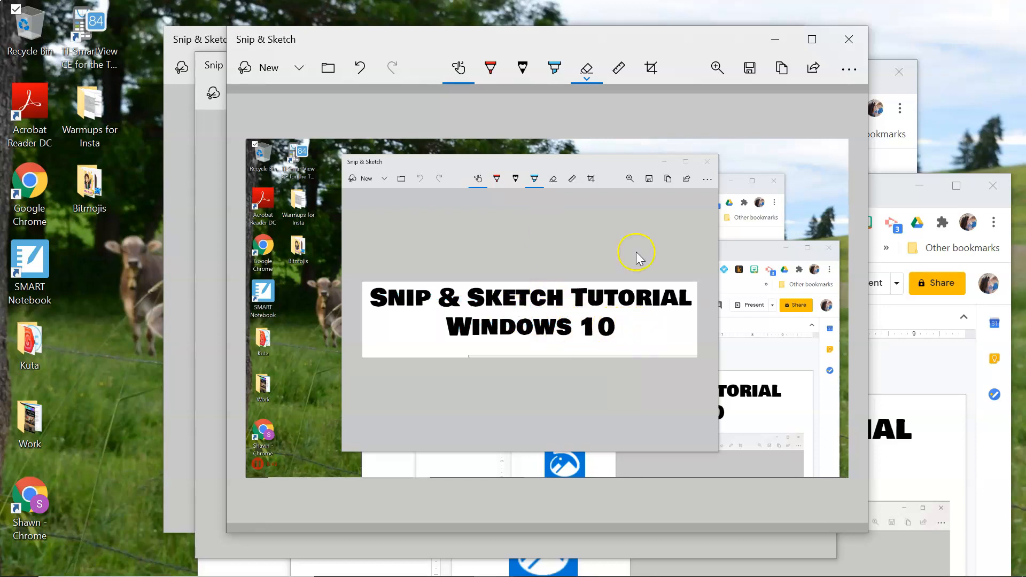
- Place the ruler horizontally beneath "Windows 10" and draw a straight pencil line along its upper edge
{"action": "left_click", "coordinate": [622, 72]}
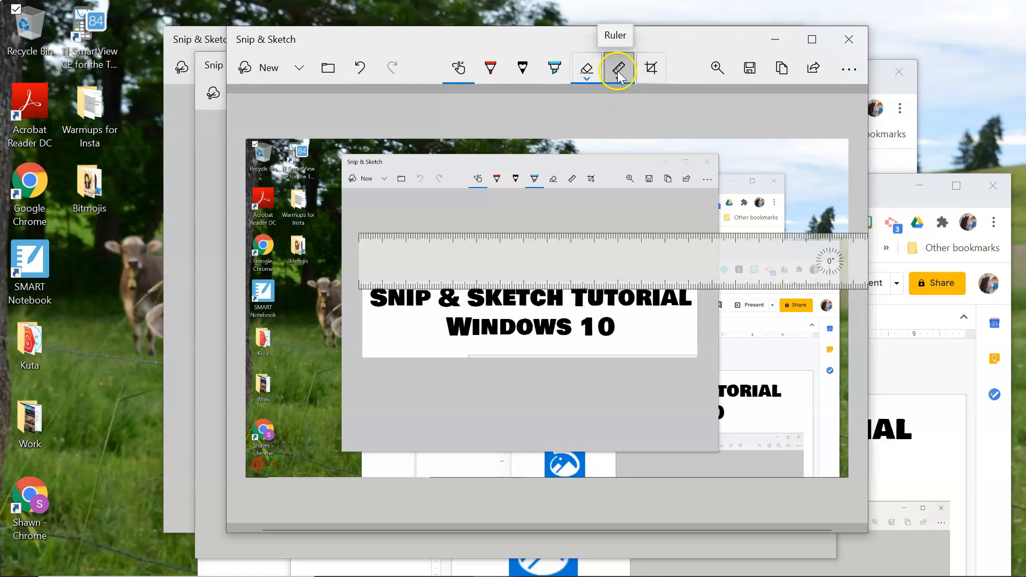
{"action": "mouse_move", "coordinate": [630, 245]}
{"action": "left_mouse_down"}
{"action": "mouse_move", "coordinate": [584, 270]}
{"action": "mouse_move", "coordinate": [585, 344]}
{"action": "mouse_move", "coordinate": [569, 408]}
{"action": "mouse_move", "coordinate": [545, 374]}
{"action": "left_mouse_up"}
{"action": "left_click", "coordinate": [521, 68]}
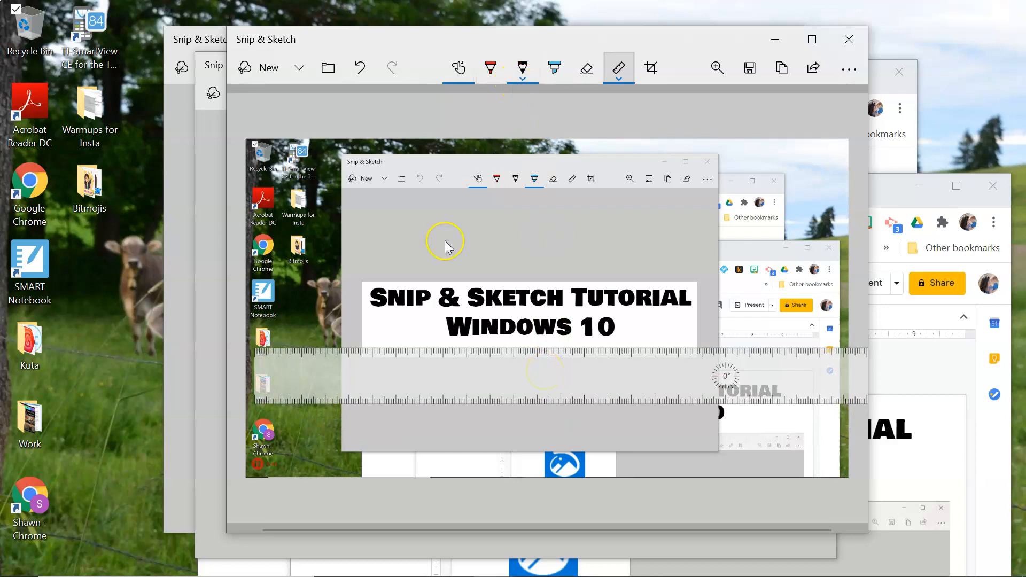
{"action": "left_click_drag", "start_coordinate": [363, 350], "coordinate": [695, 347]}
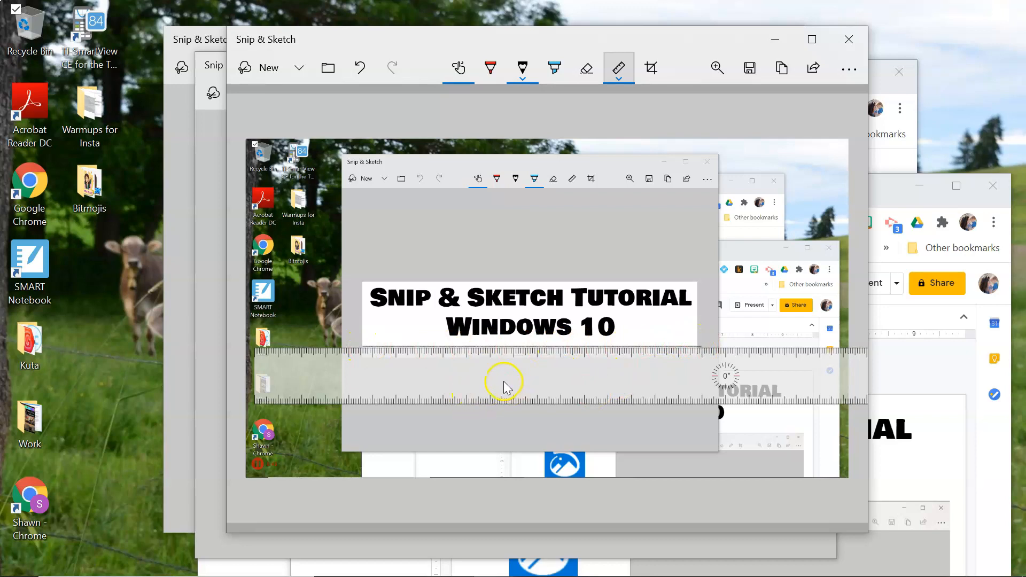
- Rotate the ruler to 90° beside the end of the title and draw a vertical red ballpoint line along its edge
{"action": "left_click_drag", "start_coordinate": [731, 382], "coordinate": [697, 332]}
{"action": "scroll", "coordinate": [713, 337], "scroll_direction": "up", "scroll_amount": 10}
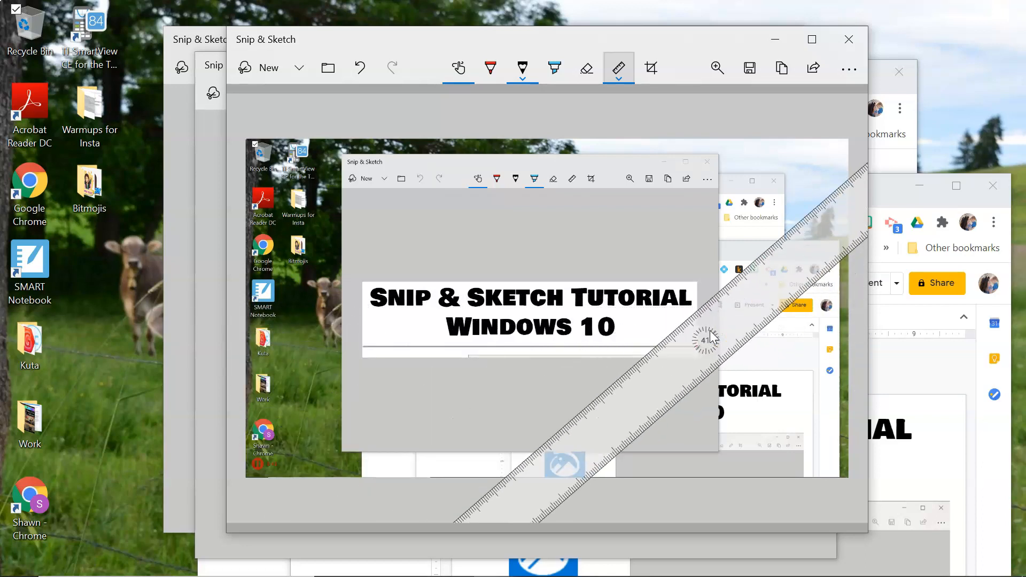
{"action": "scroll", "coordinate": [714, 337], "scroll_direction": "up", "scroll_amount": 10}
{"action": "scroll", "coordinate": [728, 252], "scroll_direction": "up", "scroll_amount": 2}
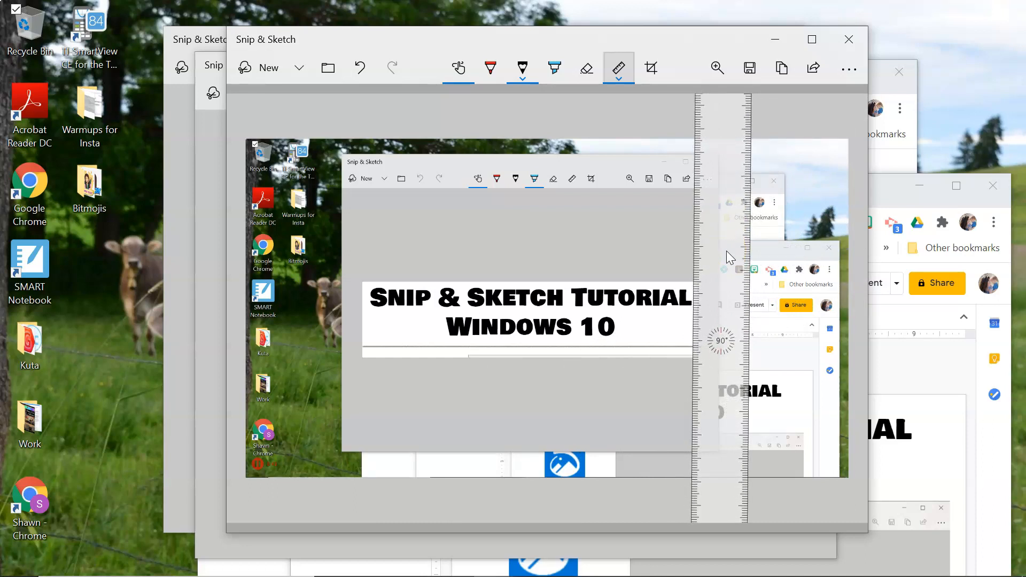
{"action": "mouse_move", "coordinate": [727, 252]}
{"action": "left_mouse_down"}
{"action": "mouse_move", "coordinate": [723, 263]}
{"action": "mouse_move", "coordinate": [737, 259]}
{"action": "mouse_move", "coordinate": [726, 262]}
{"action": "left_mouse_up"}
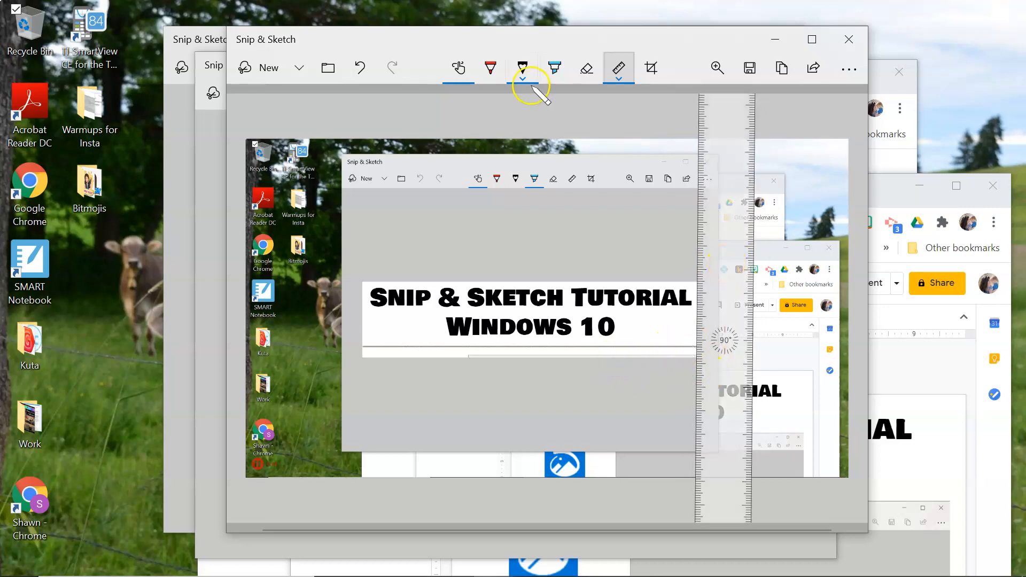
{"action": "left_click", "coordinate": [491, 69]}
{"action": "left_click_drag", "start_coordinate": [693, 280], "coordinate": [696, 377]}
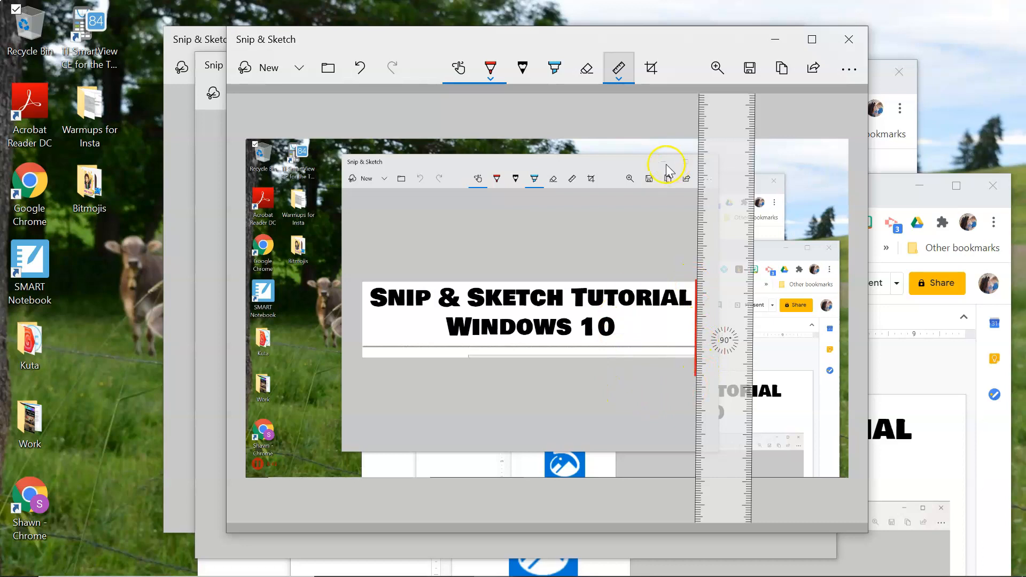
- Replace the ruler with the protractor, center it over the title, and draw a red arc of about 119° along its edge
{"action": "left_click", "coordinate": [623, 85]}
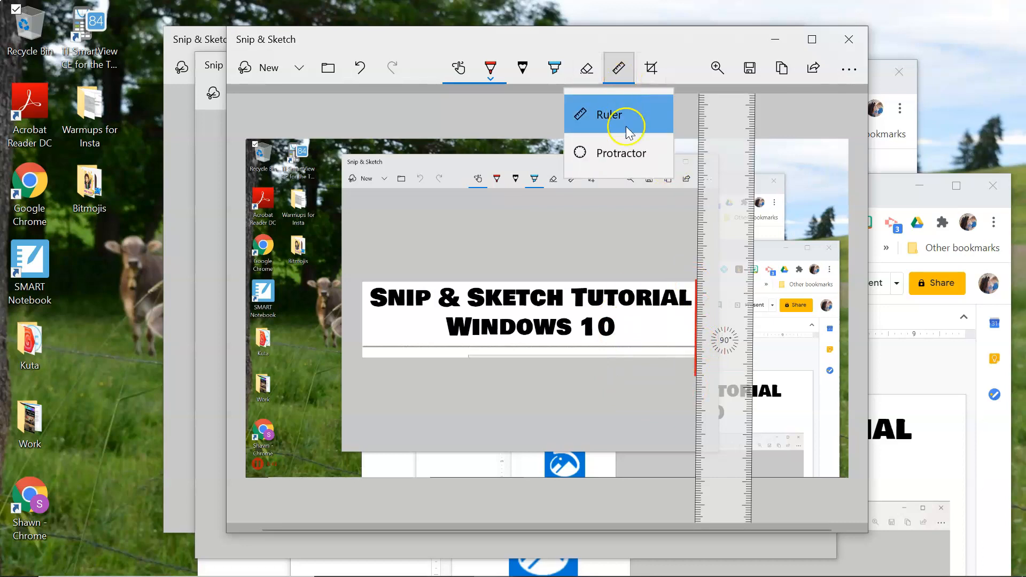
{"action": "left_click", "coordinate": [615, 112]}
{"action": "left_click", "coordinate": [620, 85]}
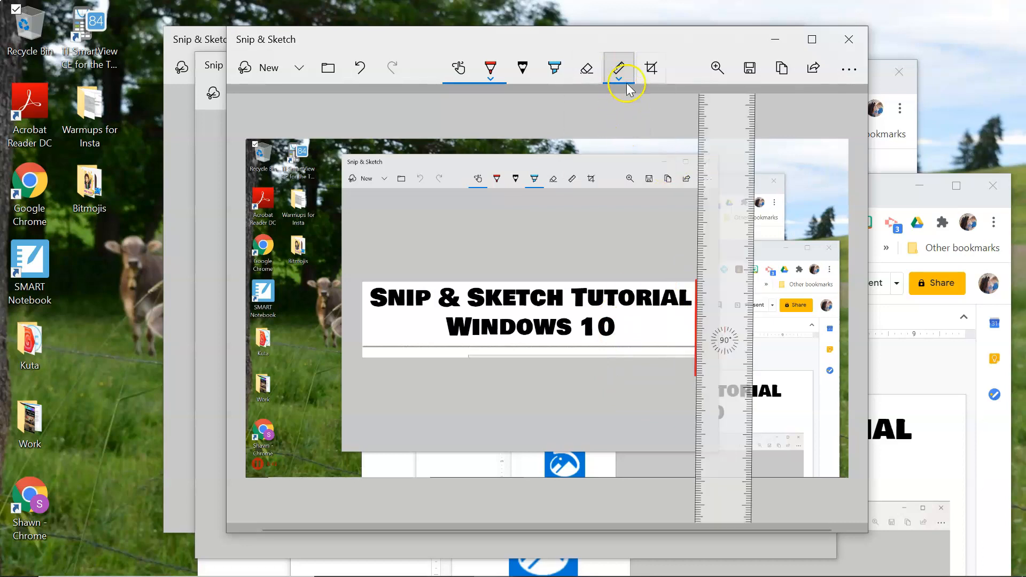
{"action": "left_click", "coordinate": [617, 78]}
{"action": "left_click", "coordinate": [621, 152]}
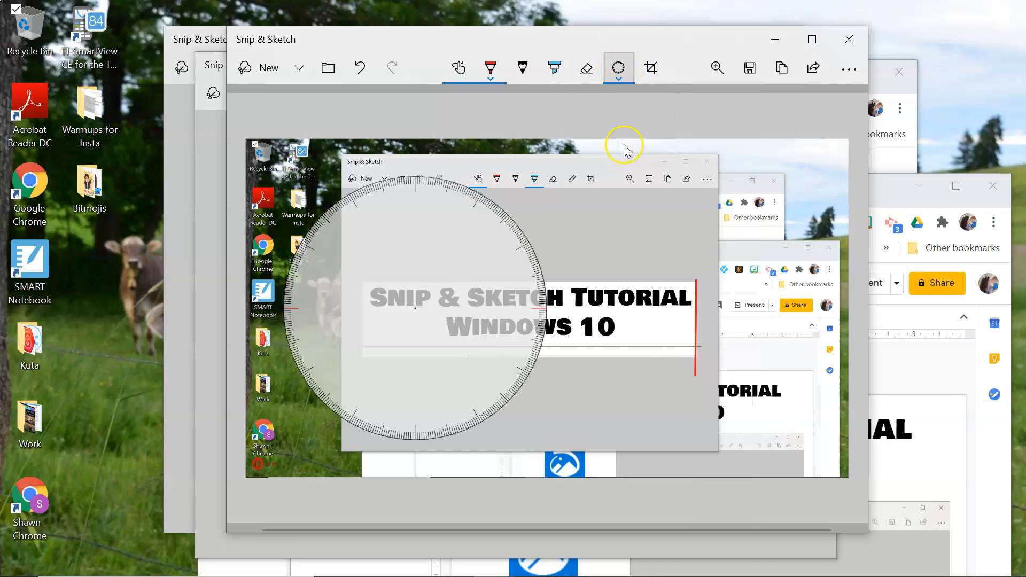
{"action": "left_click_drag", "start_coordinate": [436, 301], "coordinate": [516, 309]}
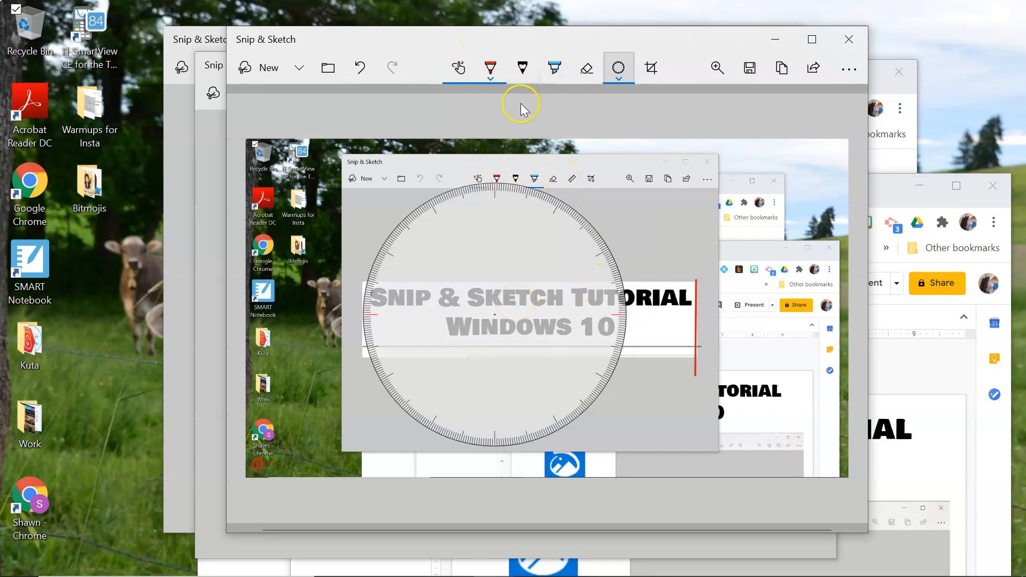
{"action": "mouse_move", "coordinate": [562, 200]}
{"action": "left_mouse_down"}
{"action": "mouse_move", "coordinate": [625, 300]}
{"action": "mouse_move", "coordinate": [614, 374]}
{"action": "mouse_move", "coordinate": [559, 429]}
{"action": "left_mouse_up"}
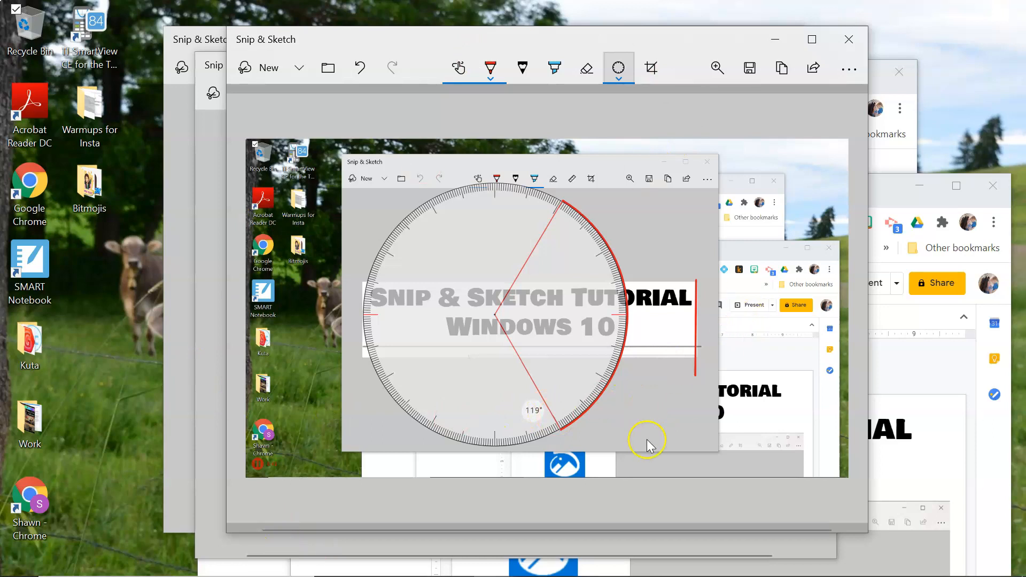
- Move the protractor over the beginning of the title and shrink it
{"action": "left_click_drag", "start_coordinate": [536, 302], "coordinate": [411, 292]}
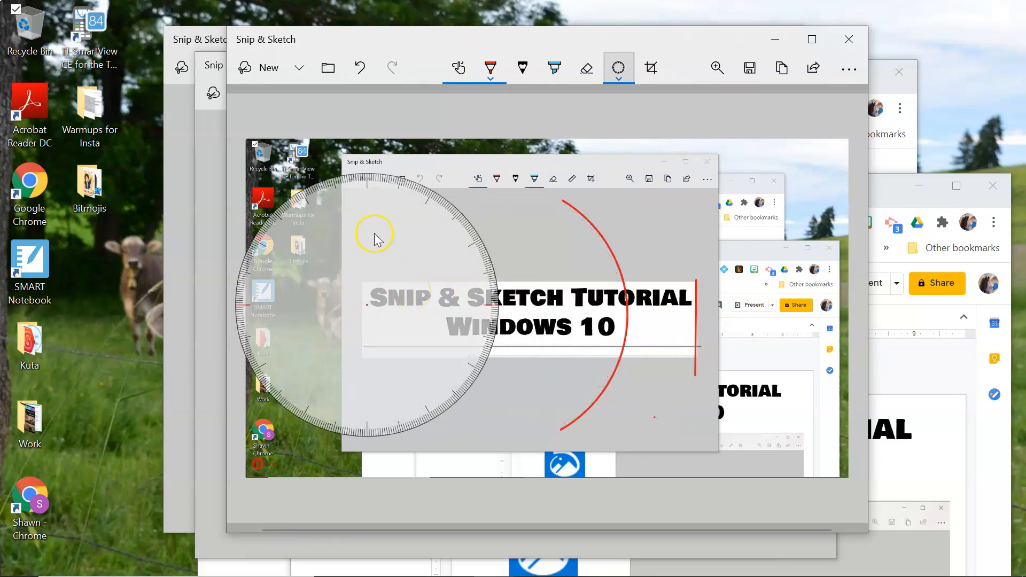
{"action": "left_click_drag", "start_coordinate": [483, 305], "coordinate": [523, 302]}
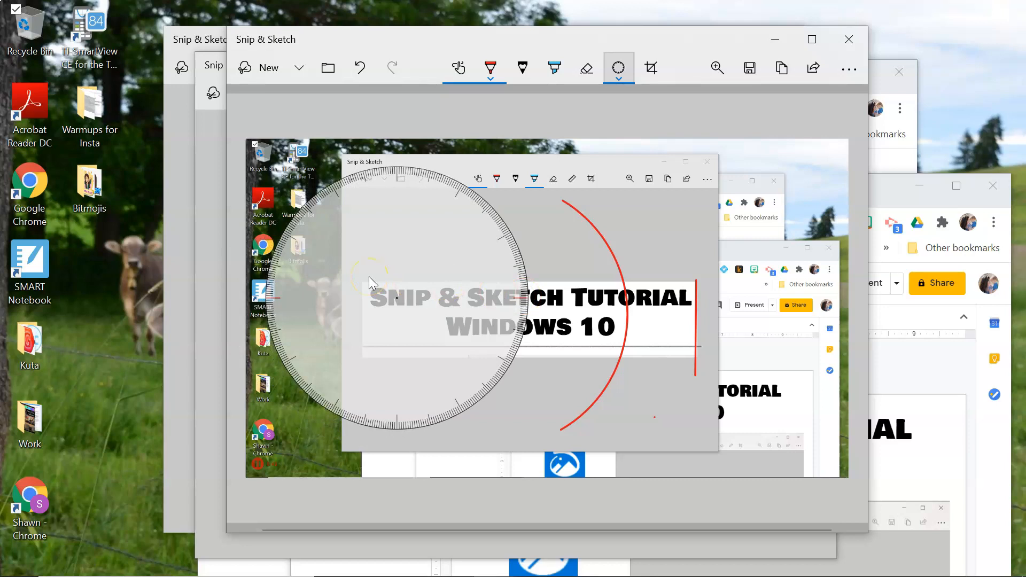
{"action": "scroll", "coordinate": [368, 277], "scroll_direction": "down", "scroll_amount": 5}
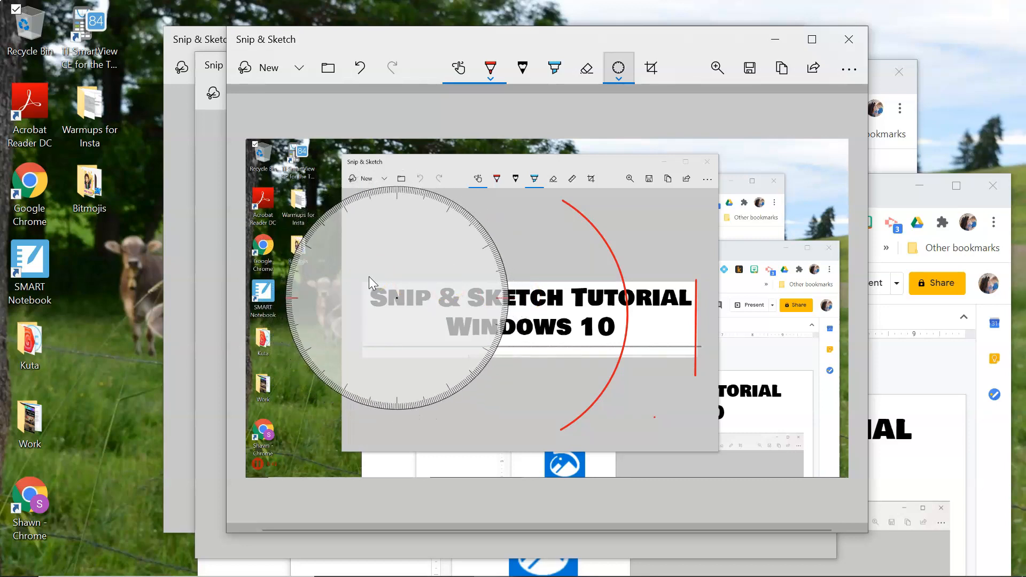
{"action": "scroll", "coordinate": [369, 276], "scroll_direction": "down", "scroll_amount": 5}
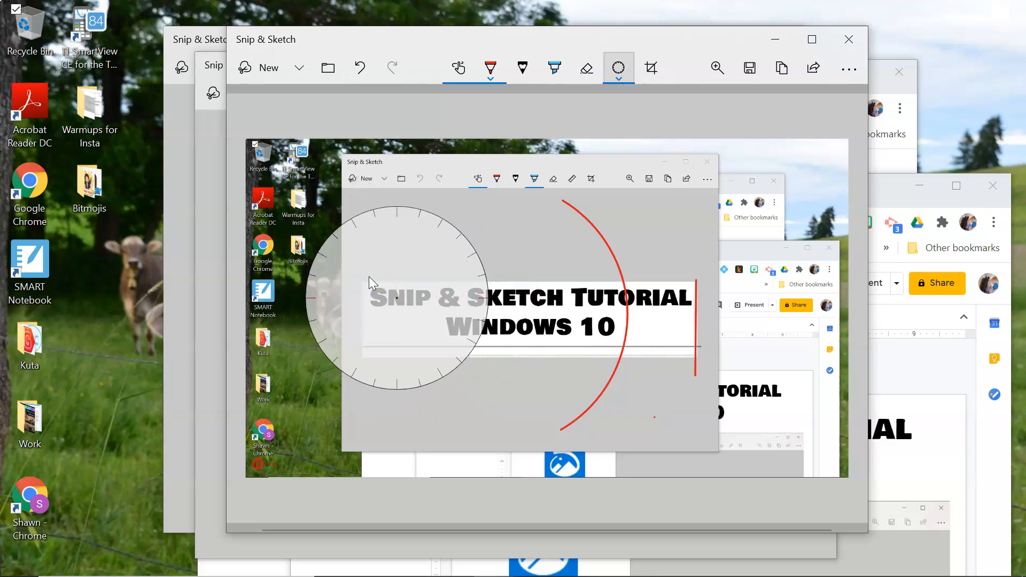
{"action": "scroll", "coordinate": [369, 277], "scroll_direction": "down", "scroll_amount": 5}
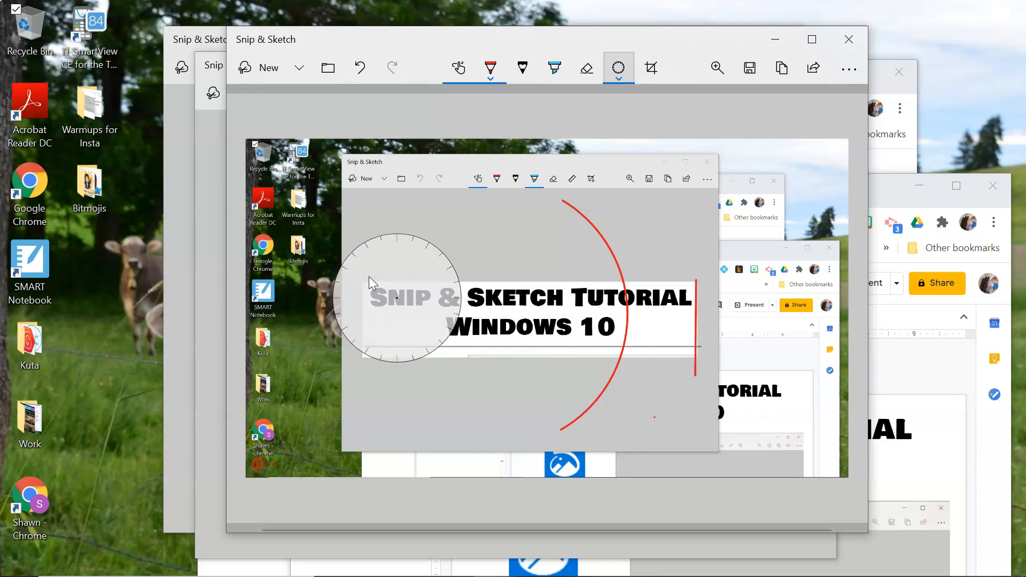
{"action": "scroll", "coordinate": [369, 277], "scroll_direction": "up", "scroll_amount": 5}
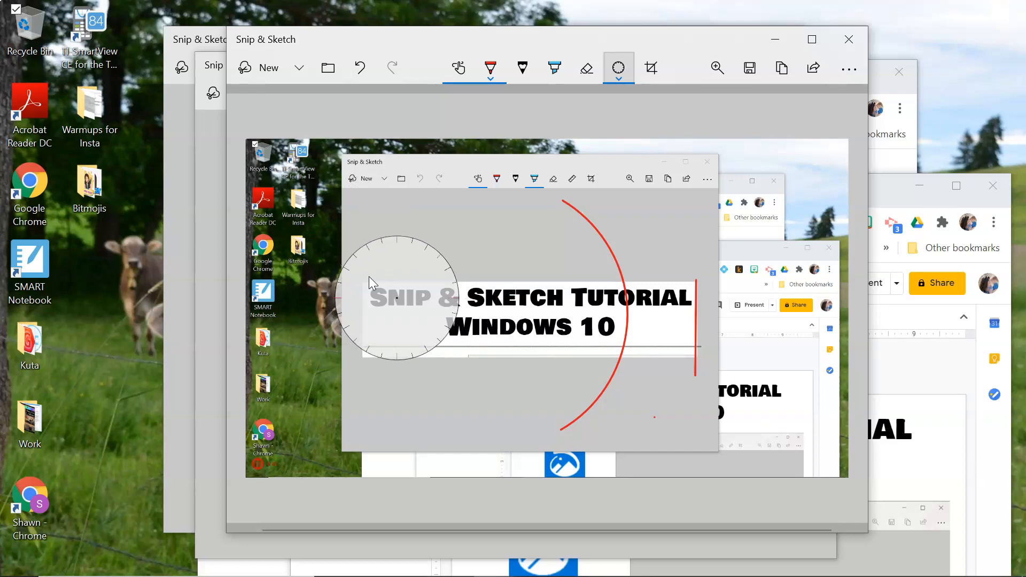
{"action": "scroll", "coordinate": [369, 277], "scroll_direction": "down", "scroll_amount": 2}
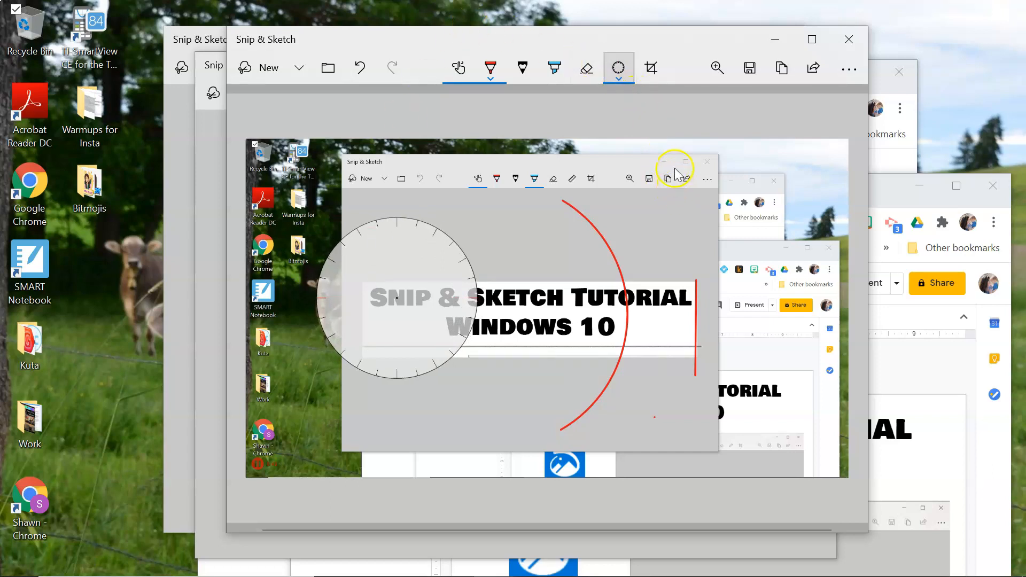
- Crop the desktop icon area off the snip so it starts at the captured Snip & Sketch window
{"action": "left_click", "coordinate": [654, 68]}
{"action": "mouse_move", "coordinate": [245, 139]}
{"action": "left_mouse_down"}
{"action": "mouse_move", "coordinate": [337, 128]}
{"action": "mouse_move", "coordinate": [344, 137]}
{"action": "left_mouse_up"}
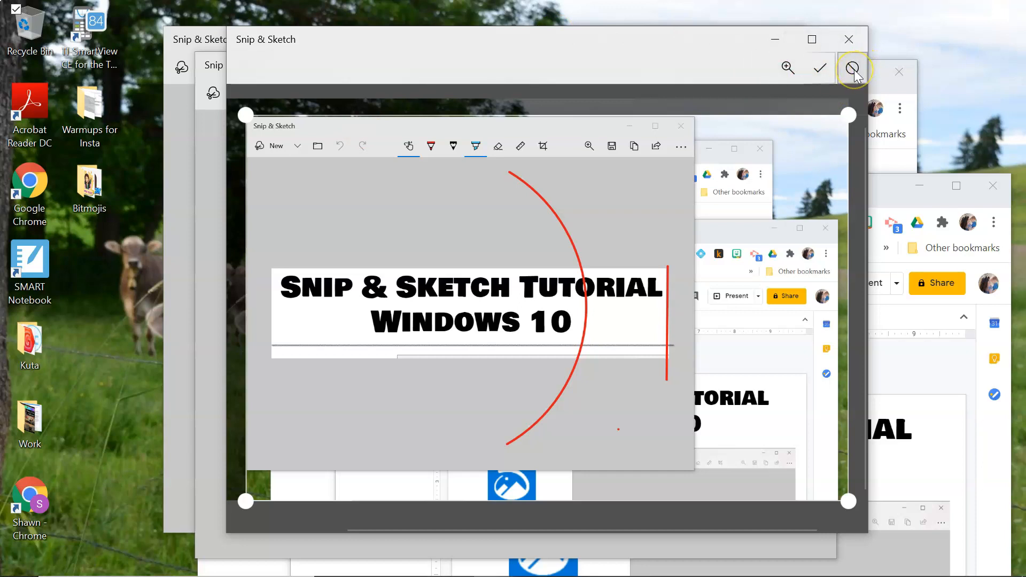
{"action": "left_click", "coordinate": [820, 67]}
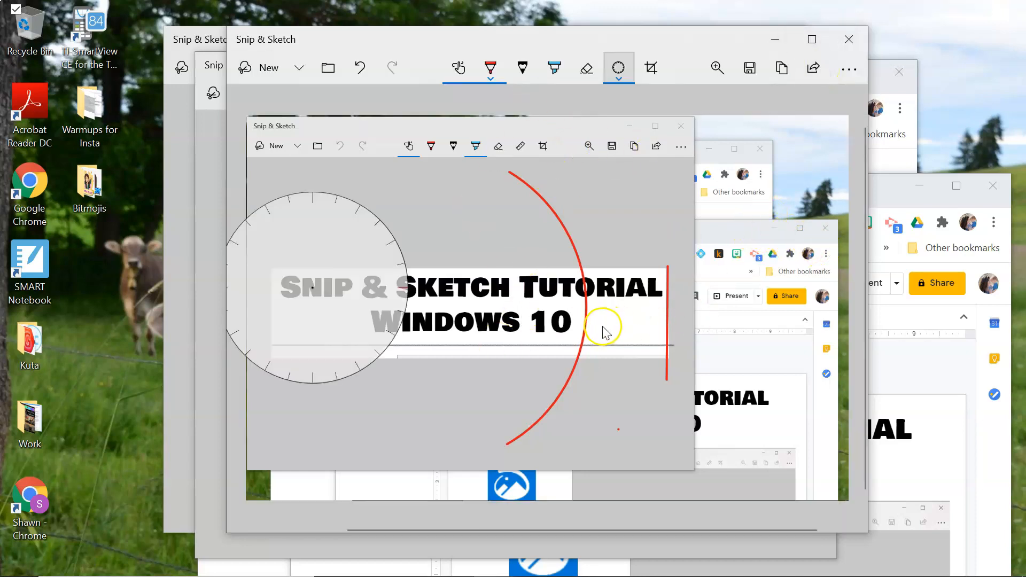
- Keep the annotated snip open instead of discarding it and copy it to the clipboard
{"action": "left_click", "coordinate": [851, 41]}
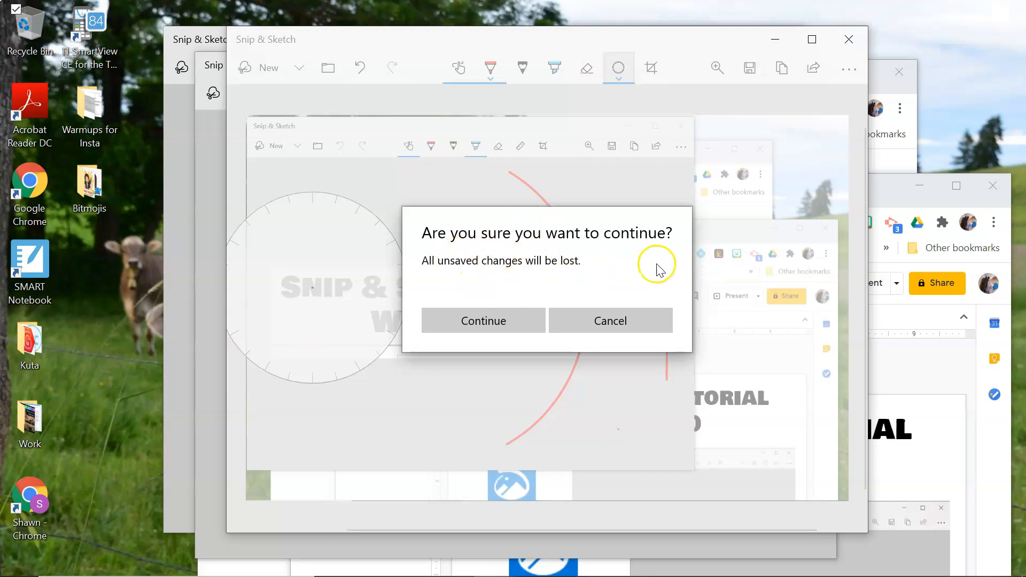
{"action": "left_click", "coordinate": [608, 326]}
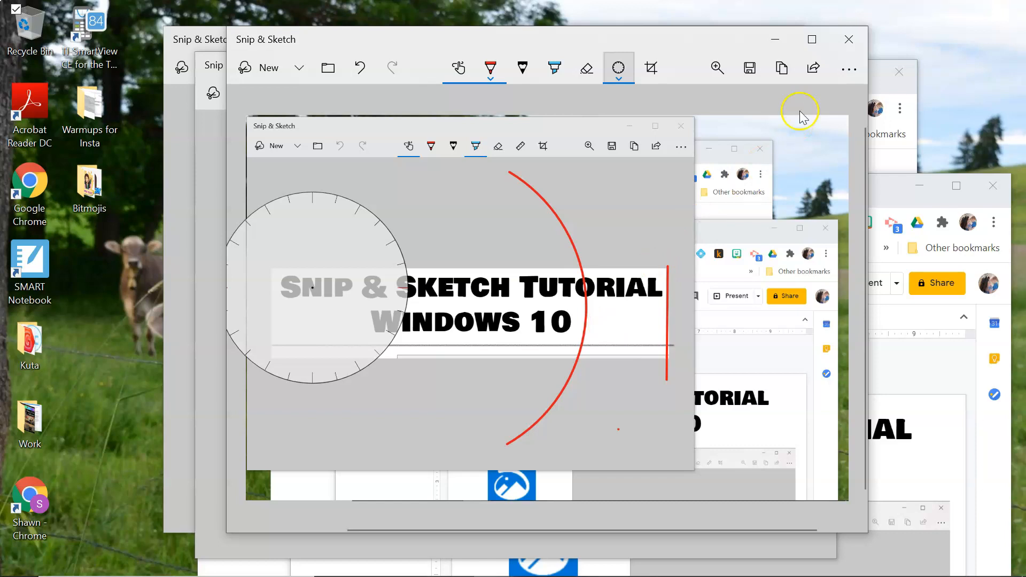
{"action": "left_click", "coordinate": [782, 71]}
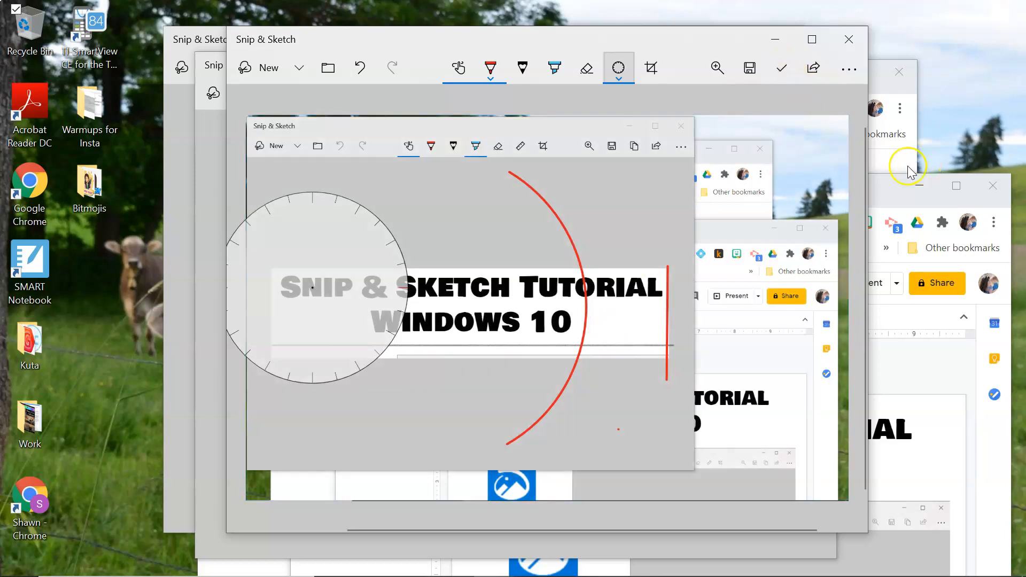
- Switch to the Google Slides presentation, add a second slide, and paste the copied snip onto it
{"action": "left_click", "coordinate": [892, 190]}
{"action": "left_click", "coordinate": [351, 467]}
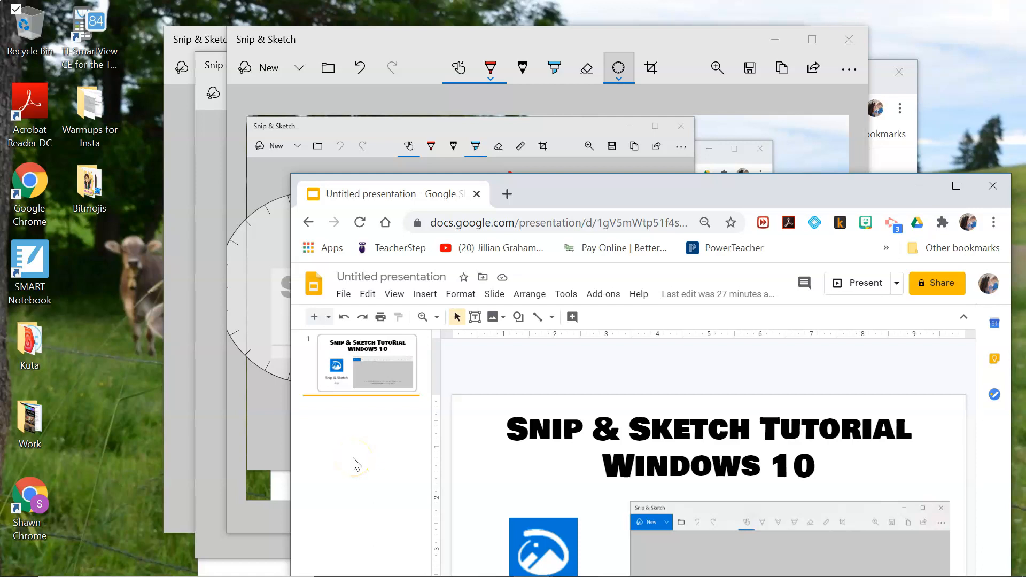
{"action": "left_click", "coordinate": [314, 317]}
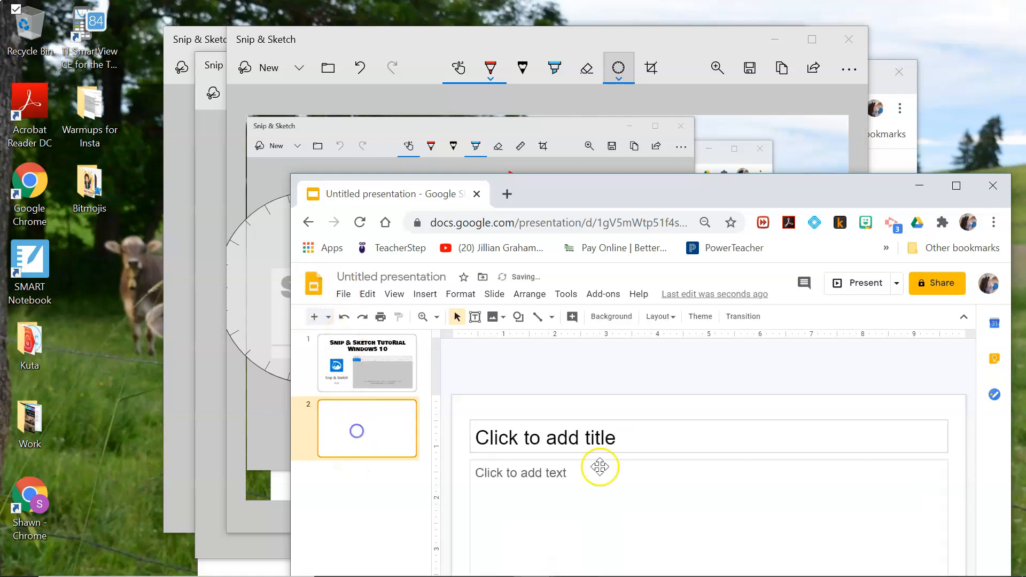
{"action": "left_click", "coordinate": [625, 475]}
{"action": "key", "text": "ctrl+v"}
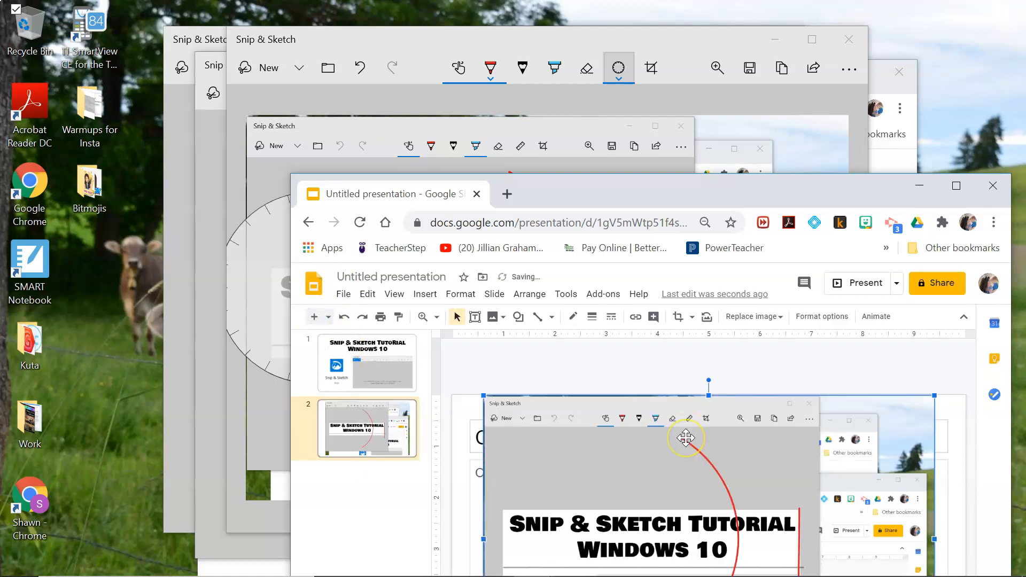
- Deselect the pasted snip, move the presentation window higher on the desktop to show the whole slide, and minimize it
{"action": "left_click", "coordinate": [743, 358]}
{"action": "left_click_drag", "start_coordinate": [774, 184], "coordinate": [725, 56]}
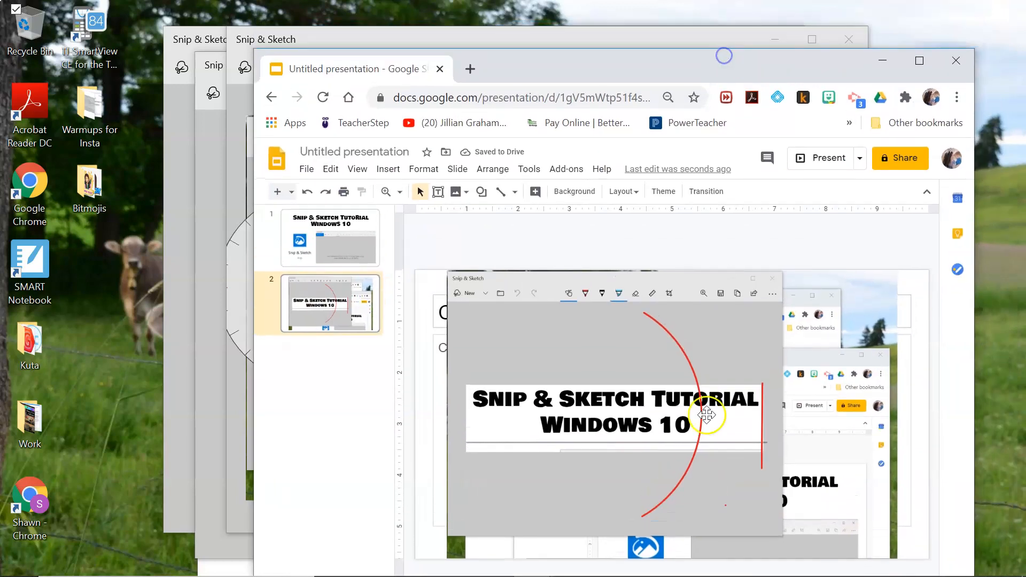
{"action": "left_click", "coordinate": [882, 58]}
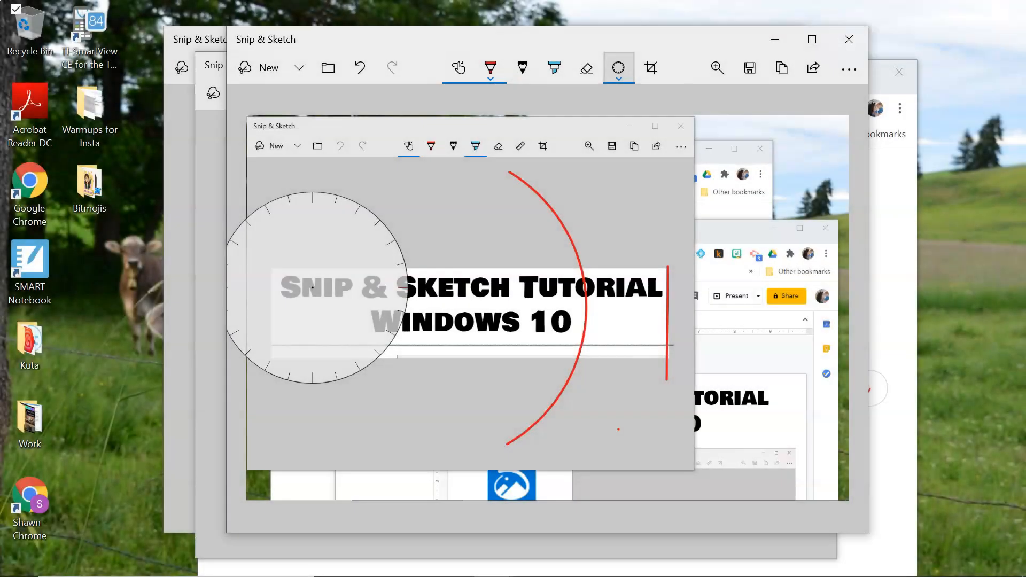
- View the annotated snip at best fit, at actual size and in a maximized window, and restore the window
{"action": "left_click", "coordinate": [716, 69]}
{"action": "mouse_move", "coordinate": [628, 110]}
{"action": "left_mouse_down"}
{"action": "mouse_move", "coordinate": [722, 113]}
{"action": "mouse_move", "coordinate": [621, 127]}
{"action": "left_mouse_up"}
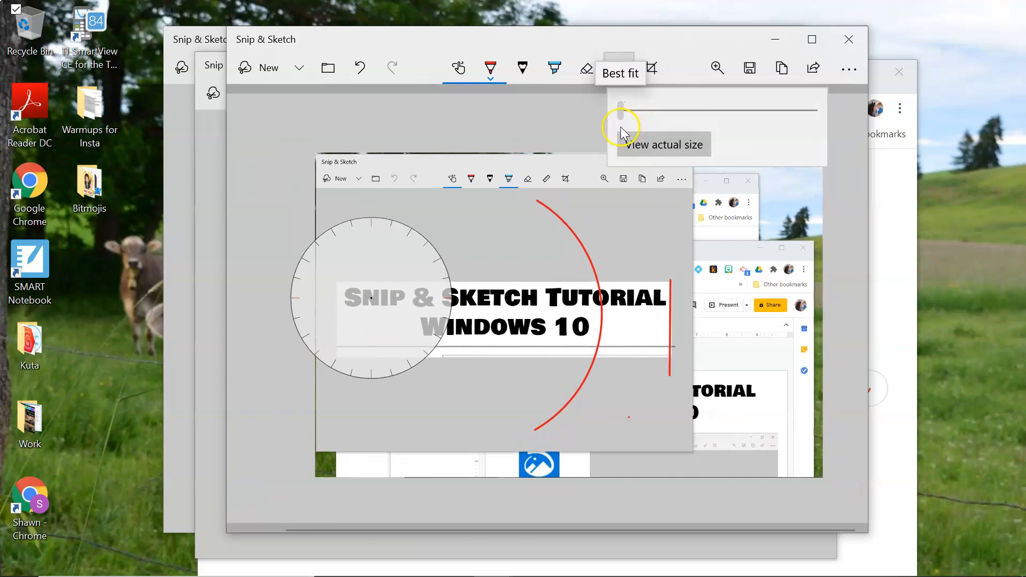
{"action": "left_click", "coordinate": [669, 151]}
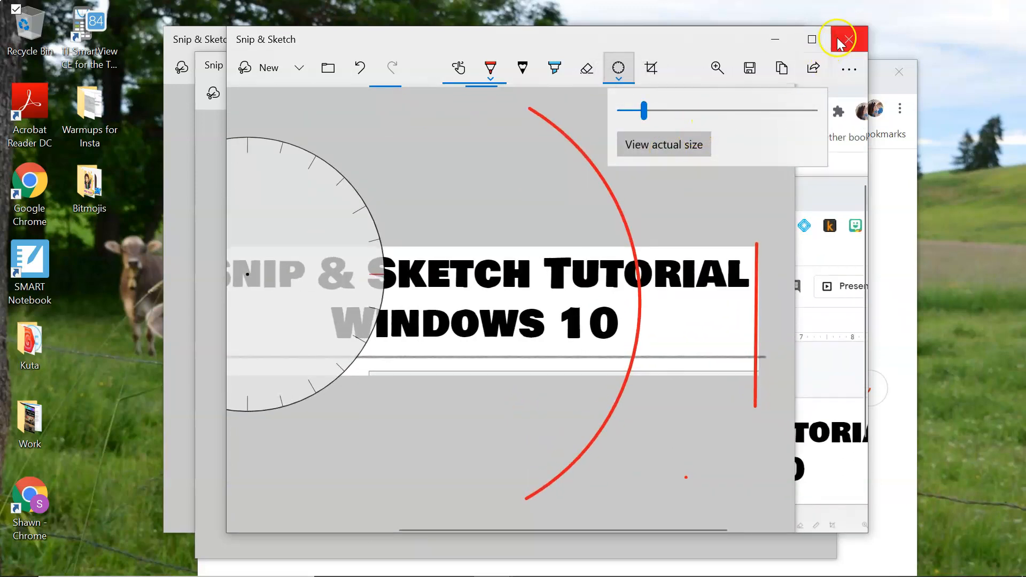
{"action": "left_click", "coordinate": [803, 40]}
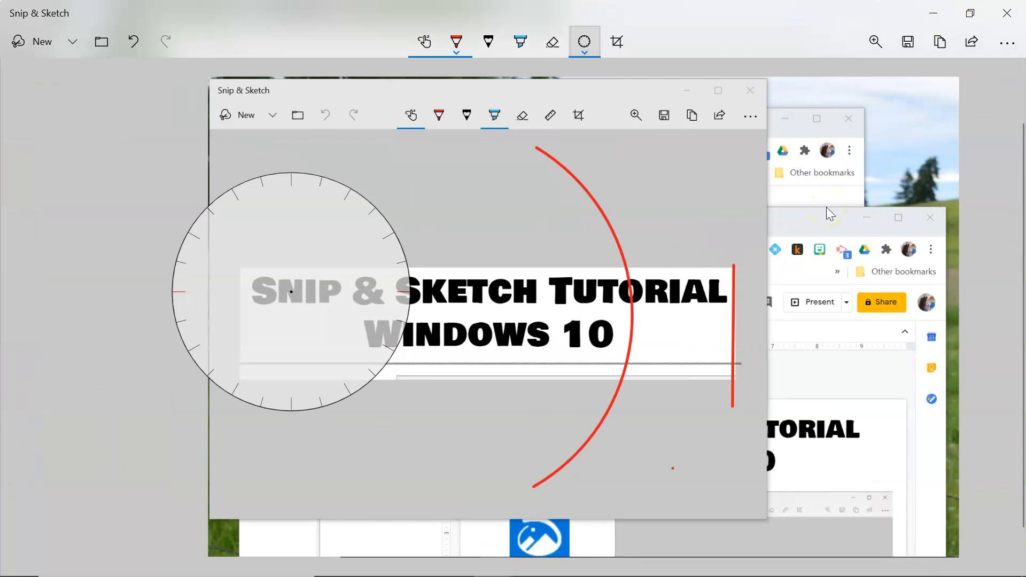
{"action": "left_click", "coordinate": [970, 13]}
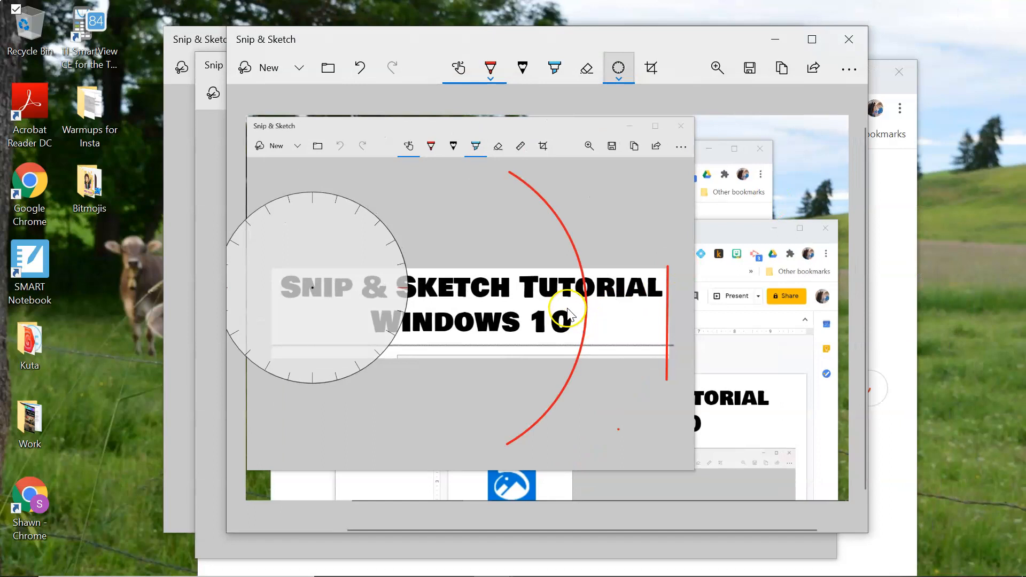
- Examine the Save As and Share options for the annotated snip, closing both without saving or sharing
{"action": "left_click", "coordinate": [749, 68]}
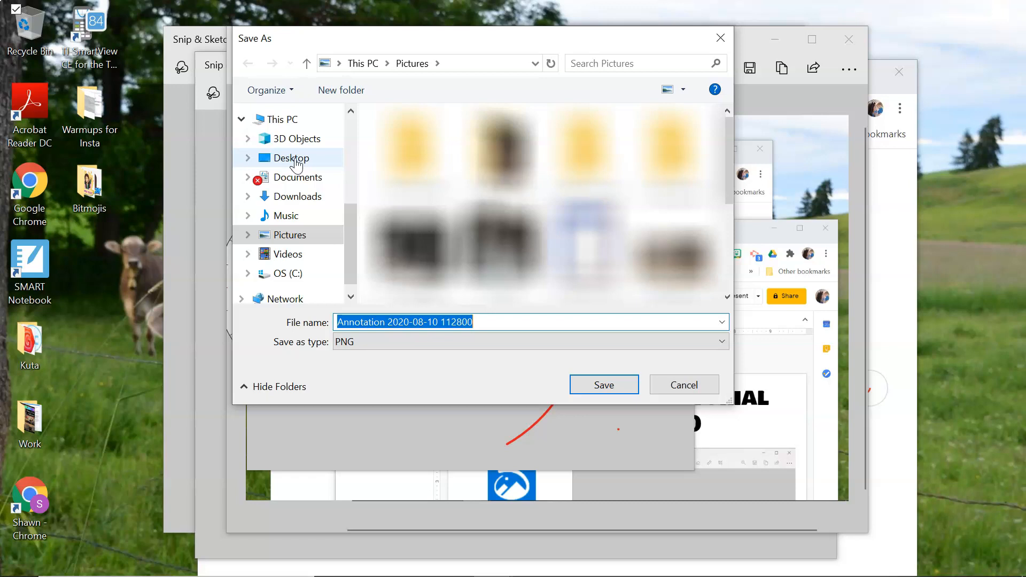
{"action": "left_click", "coordinate": [719, 38]}
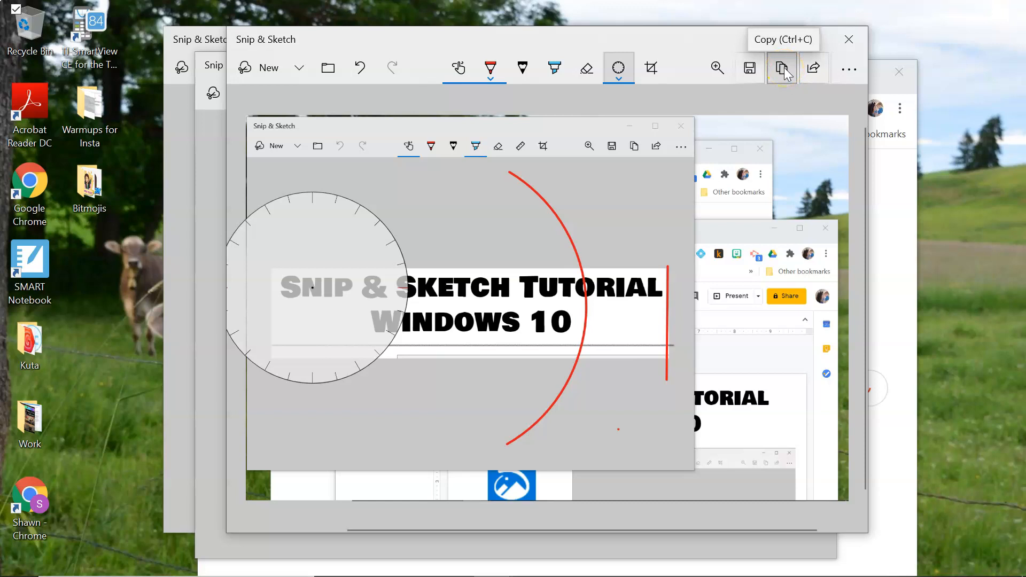
{"action": "left_click", "coordinate": [814, 69]}
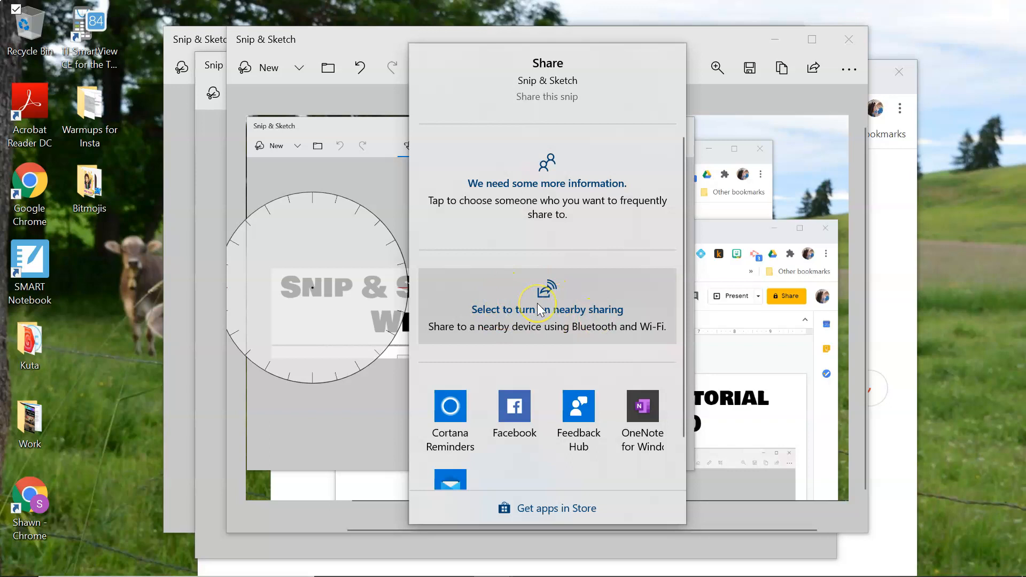
{"action": "scroll", "coordinate": [538, 307], "scroll_direction": "down", "scroll_amount": 1}
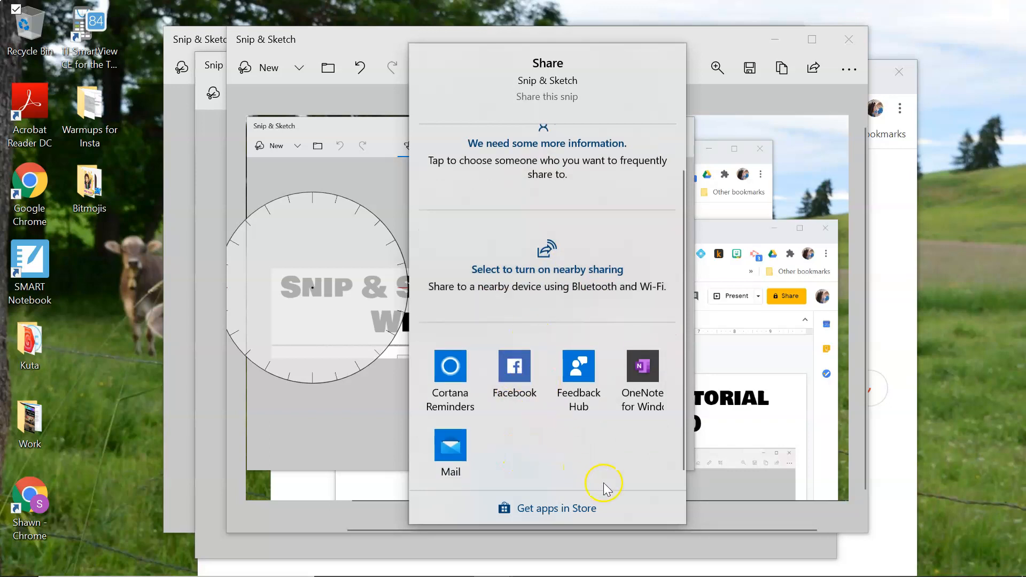
{"action": "scroll", "coordinate": [551, 464], "scroll_direction": "down", "scroll_amount": 1}
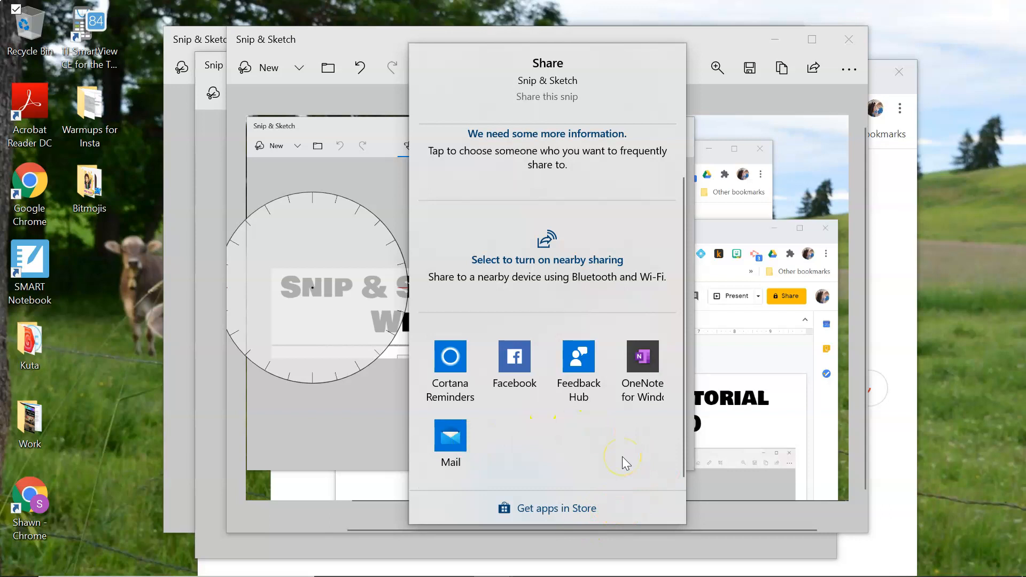
{"action": "scroll", "coordinate": [625, 463], "scroll_direction": "up", "scroll_amount": 2}
{"action": "left_click", "coordinate": [710, 51]}
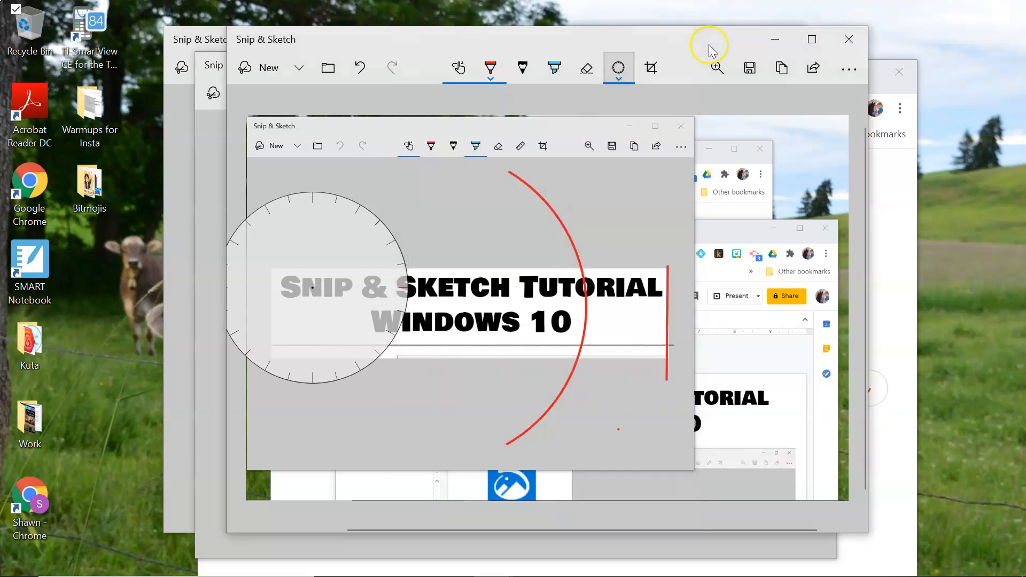
- Open the Snip & Sketch settings from the annotated snip's window
{"action": "left_click", "coordinate": [850, 72]}
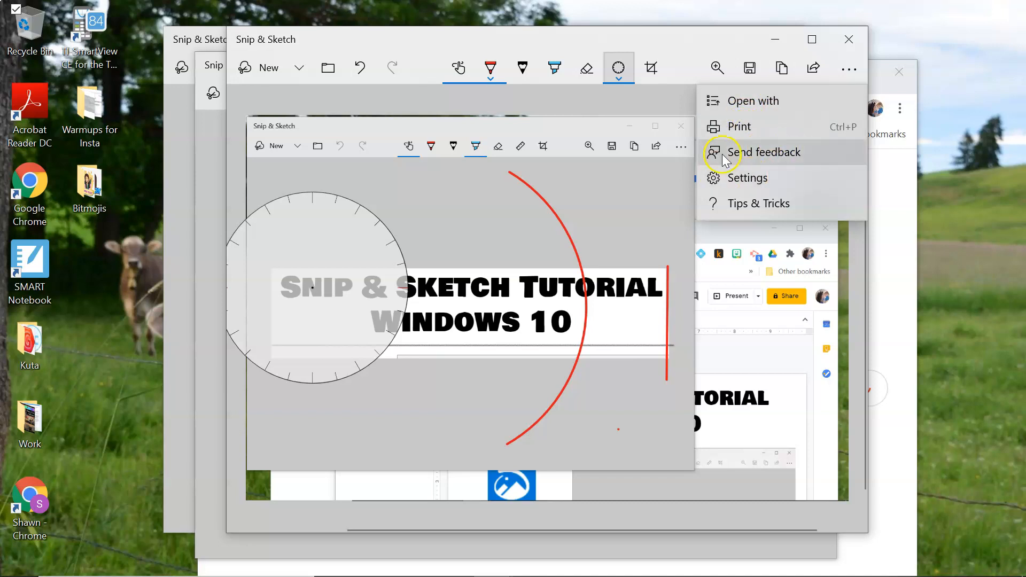
{"action": "left_click", "coordinate": [745, 181]}
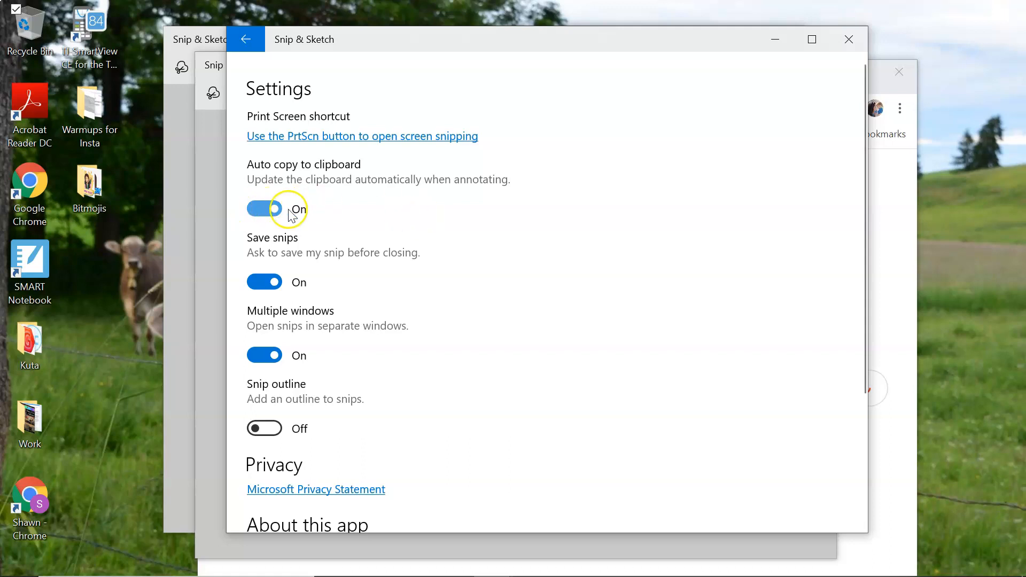
- Bring the snip of the presentation window forward and draw loops over its title with the light blue highlighter
{"action": "left_click", "coordinate": [222, 196]}
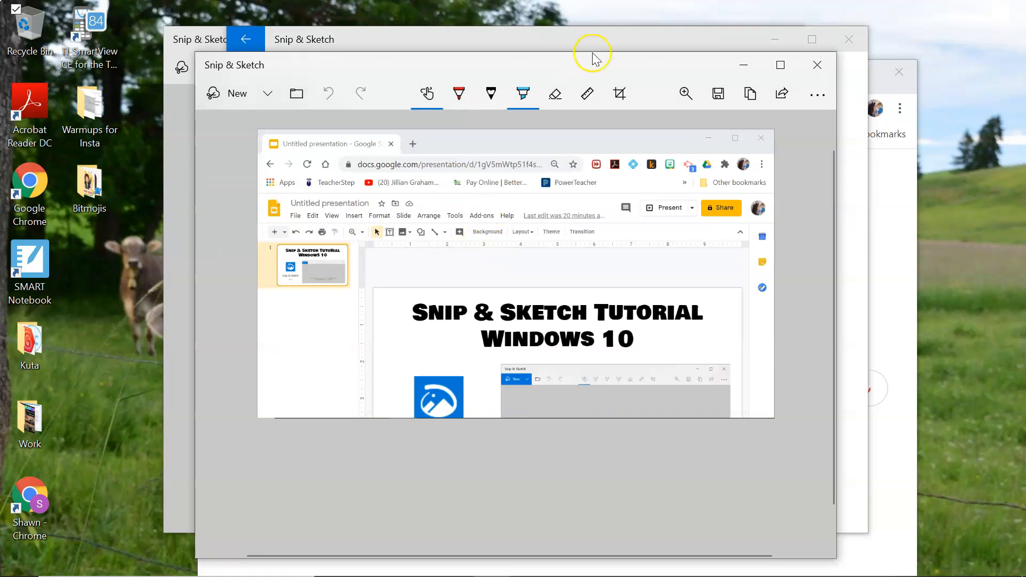
{"action": "left_click", "coordinate": [529, 99]}
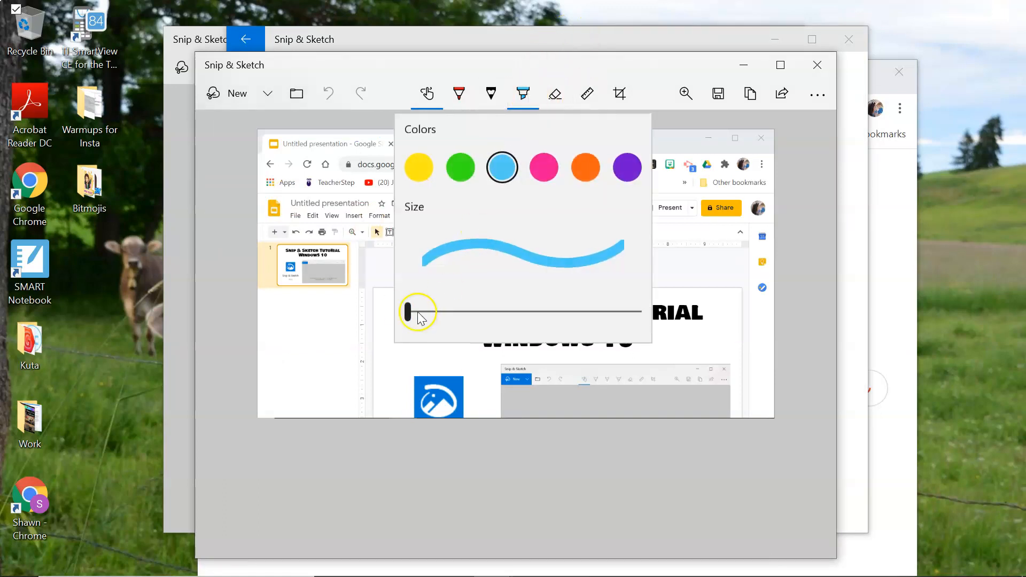
{"action": "left_click", "coordinate": [364, 303]}
{"action": "mouse_move", "coordinate": [575, 321]}
{"action": "left_mouse_down"}
{"action": "mouse_move", "coordinate": [528, 322]}
{"action": "mouse_move", "coordinate": [557, 360]}
{"action": "mouse_move", "coordinate": [614, 252]}
{"action": "mouse_move", "coordinate": [632, 299]}
{"action": "left_mouse_up"}
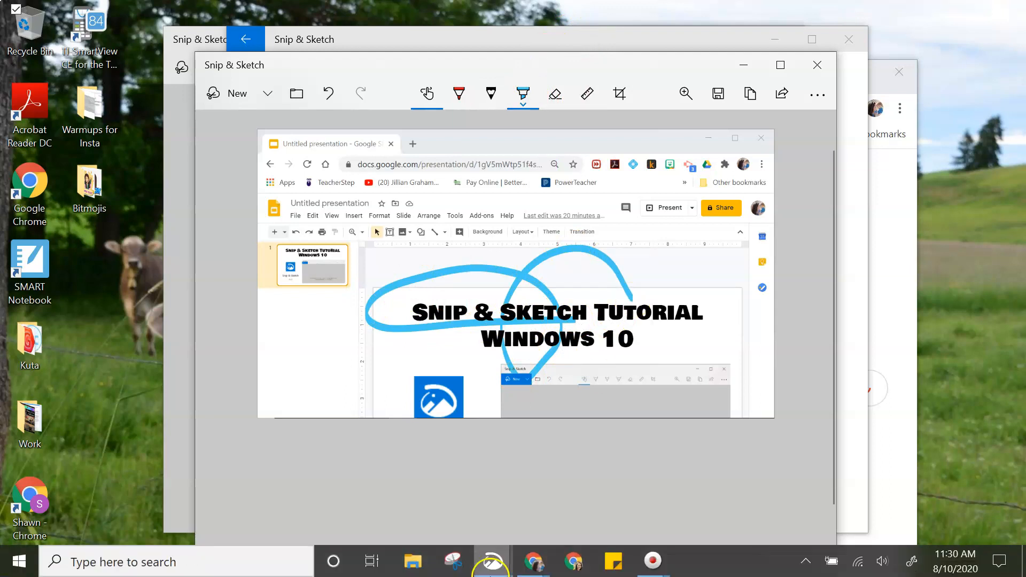
- Switch to the Google Slides presentation, add a third slide, paste the automatically copied highlighted snip, and minimize the presentation
{"action": "left_click", "coordinate": [532, 561]}
{"action": "left_click", "coordinate": [593, 507]}
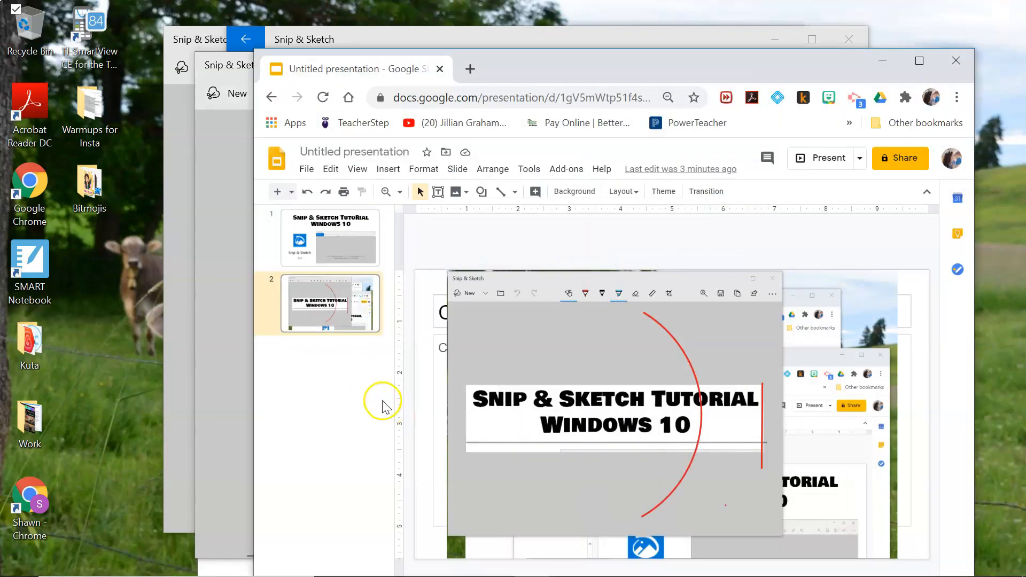
{"action": "left_click", "coordinate": [344, 390]}
{"action": "left_click", "coordinate": [277, 192]}
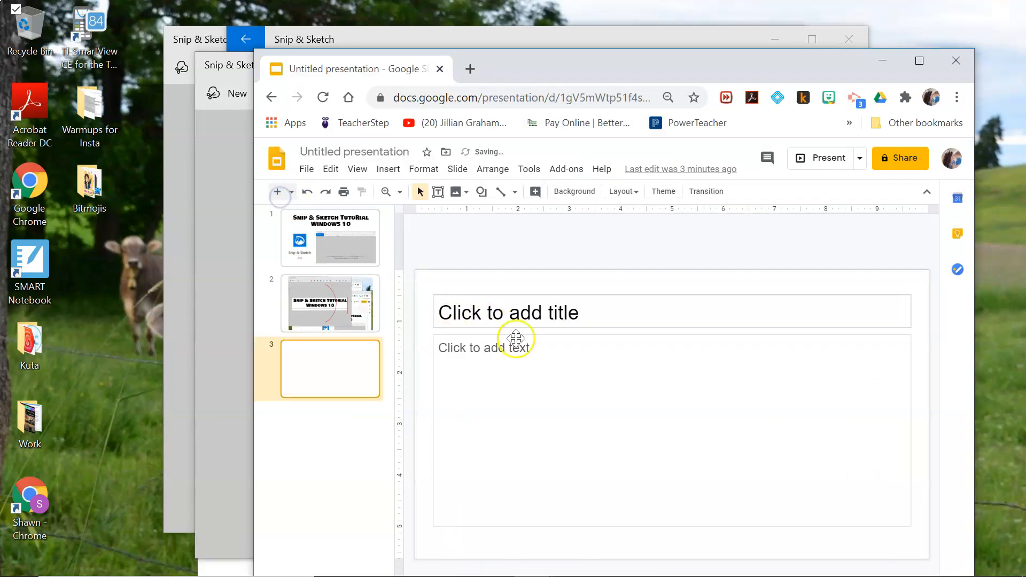
{"action": "left_click", "coordinate": [476, 279]}
{"action": "key", "text": "ctrl+v"}
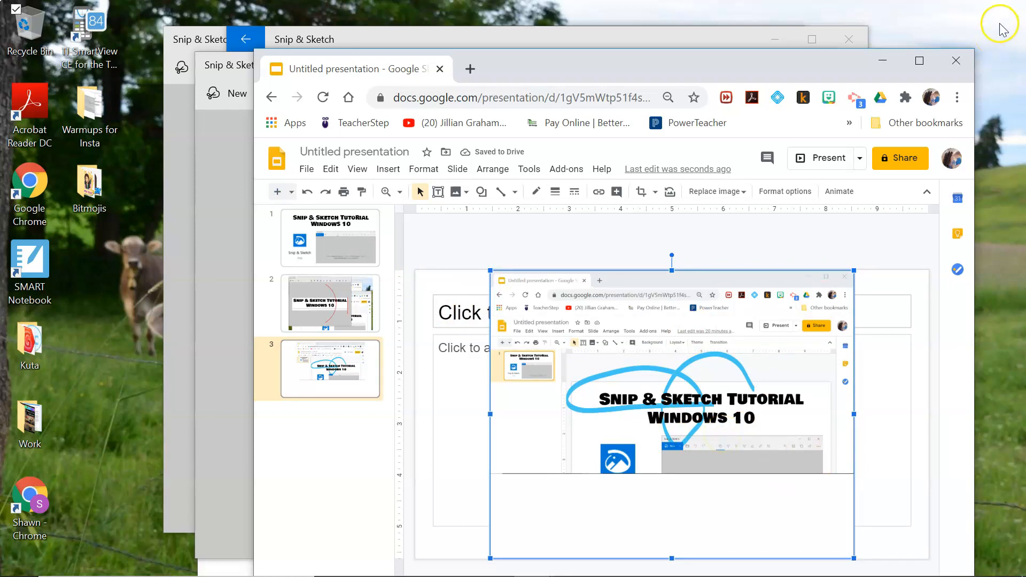
{"action": "left_click", "coordinate": [882, 60]}
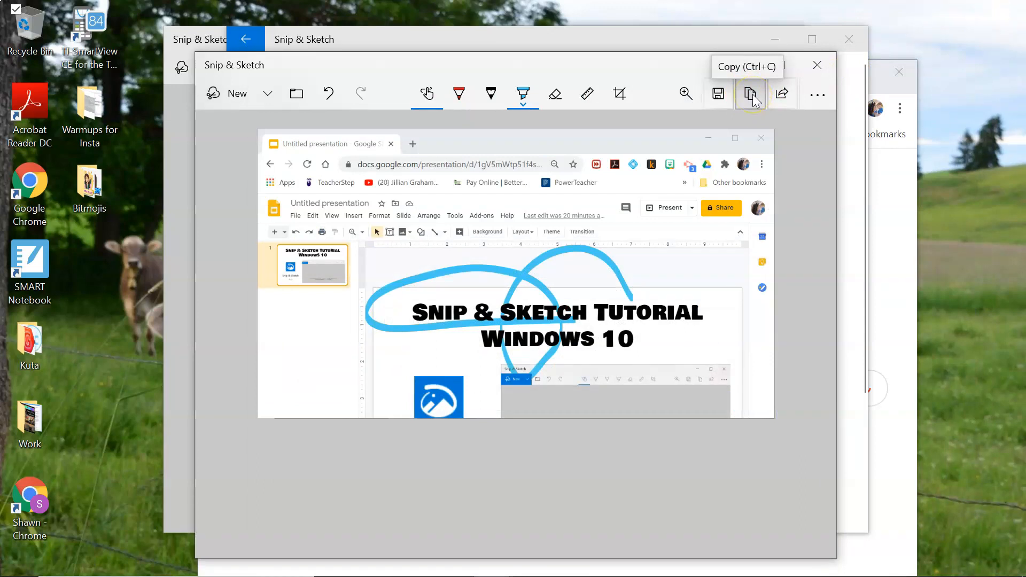
- Return to the Snip & Sketch settings window and turn on Snip outline
{"action": "left_click", "coordinate": [667, 39]}
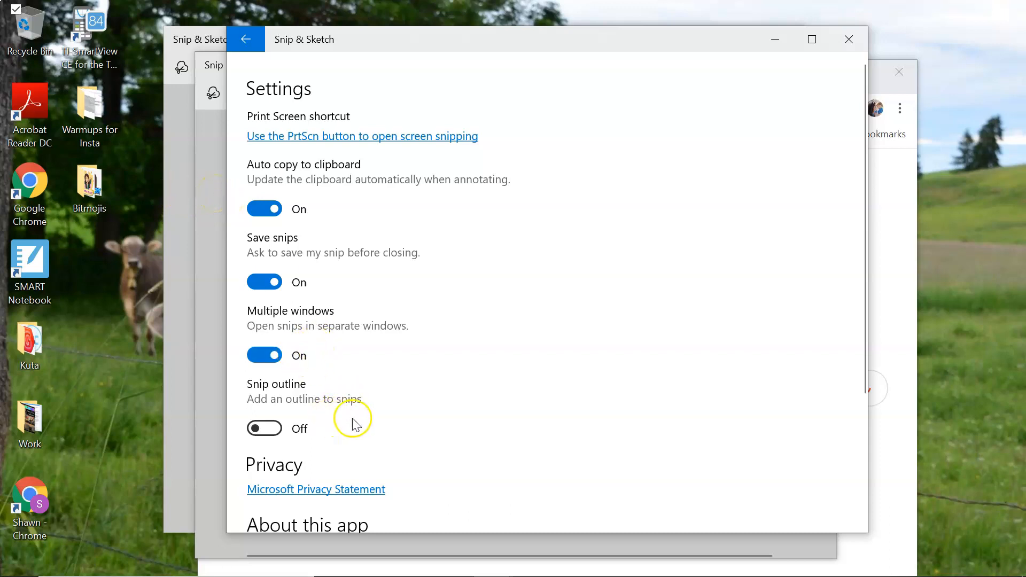
{"action": "left_click", "coordinate": [256, 431]}
{"action": "scroll", "coordinate": [255, 432], "scroll_direction": "down", "scroll_amount": 3}
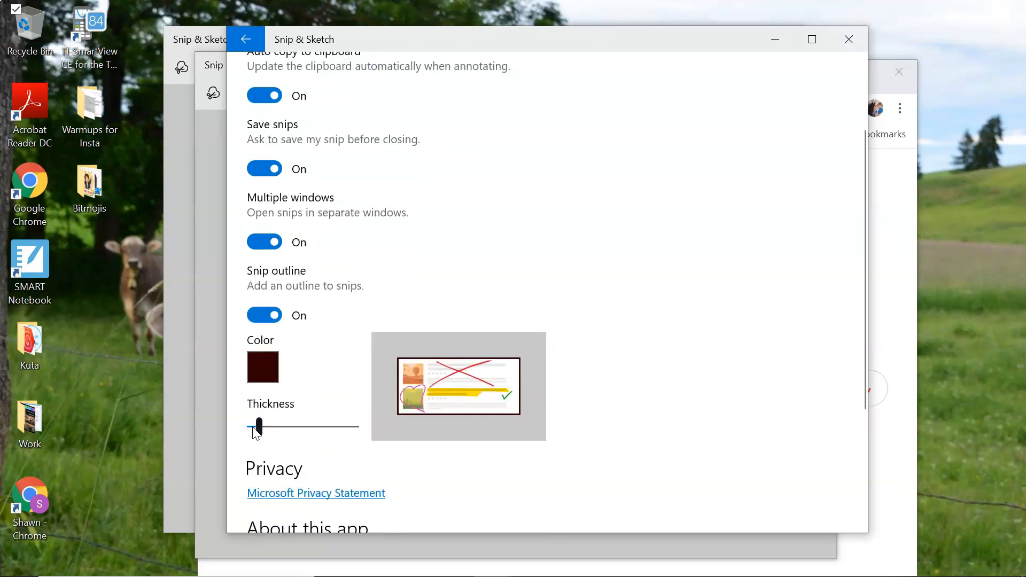
- Set the snip outline color to pale lavender #FFDEC7D4 and go back to the annotated snip
{"action": "left_click", "coordinate": [272, 375]}
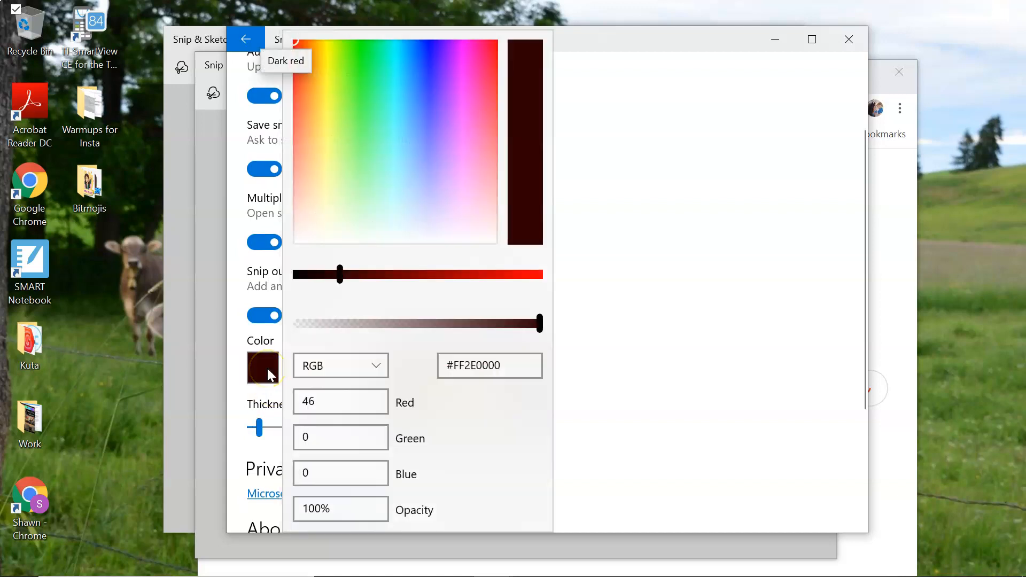
{"action": "left_click", "coordinate": [495, 275]}
{"action": "left_click", "coordinate": [478, 224]}
{"action": "left_click", "coordinate": [507, 274]}
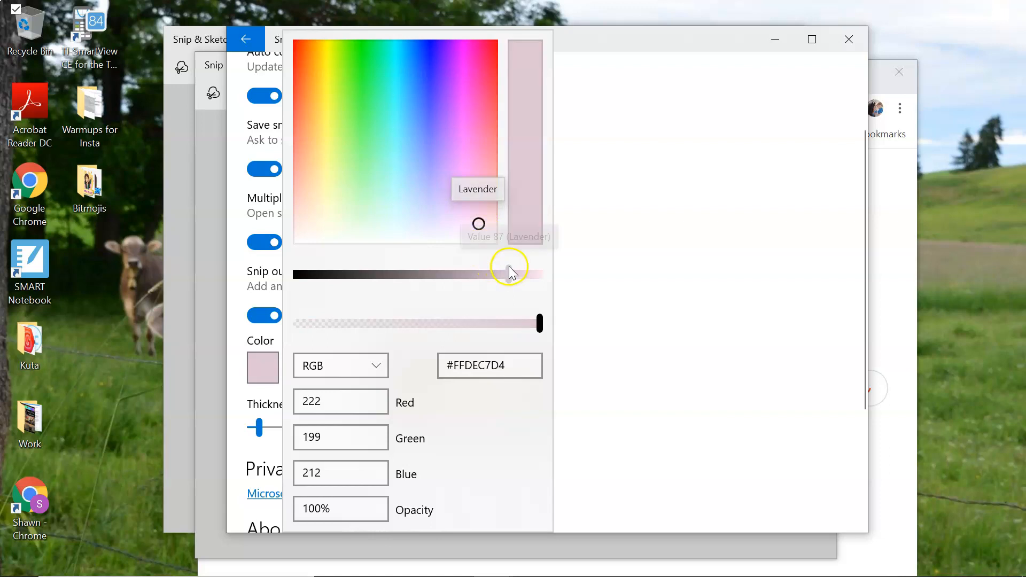
{"action": "left_click", "coordinate": [263, 423]}
{"action": "mouse_move", "coordinate": [266, 422]}
{"action": "left_mouse_down"}
{"action": "mouse_move", "coordinate": [273, 429]}
{"action": "mouse_move", "coordinate": [262, 433]}
{"action": "left_mouse_up"}
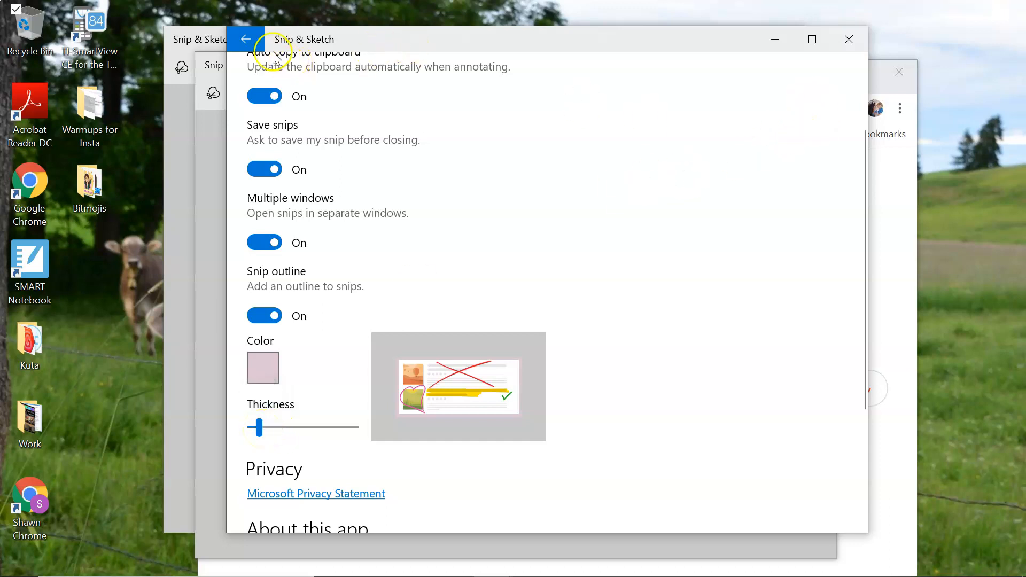
{"action": "left_click", "coordinate": [247, 40]}
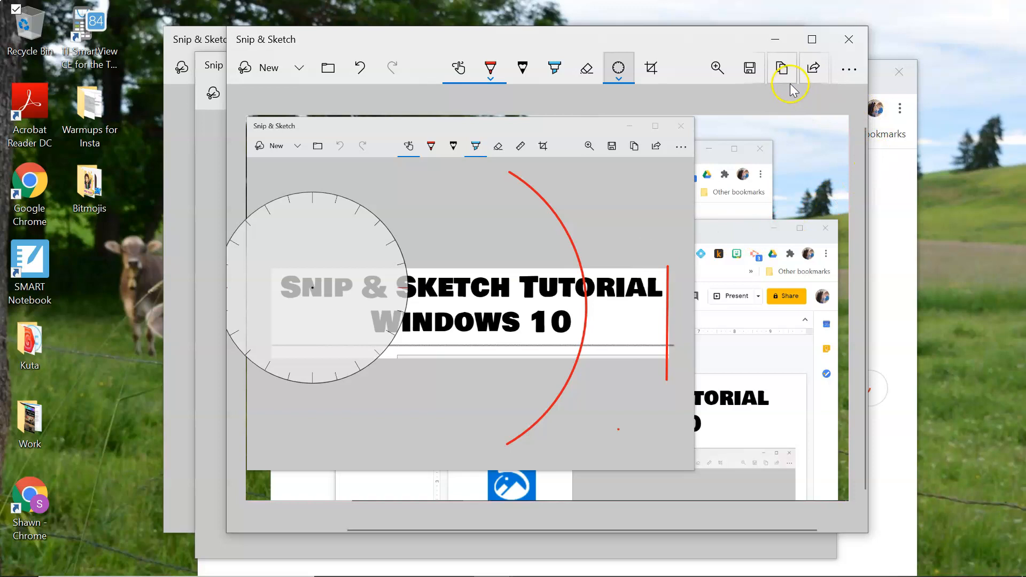
- Reopen the settings, change the snip outline to black #FF000000 with a greater thickness, and return to the annotated snip
{"action": "left_click", "coordinate": [849, 69]}
{"action": "left_click", "coordinate": [753, 173]}
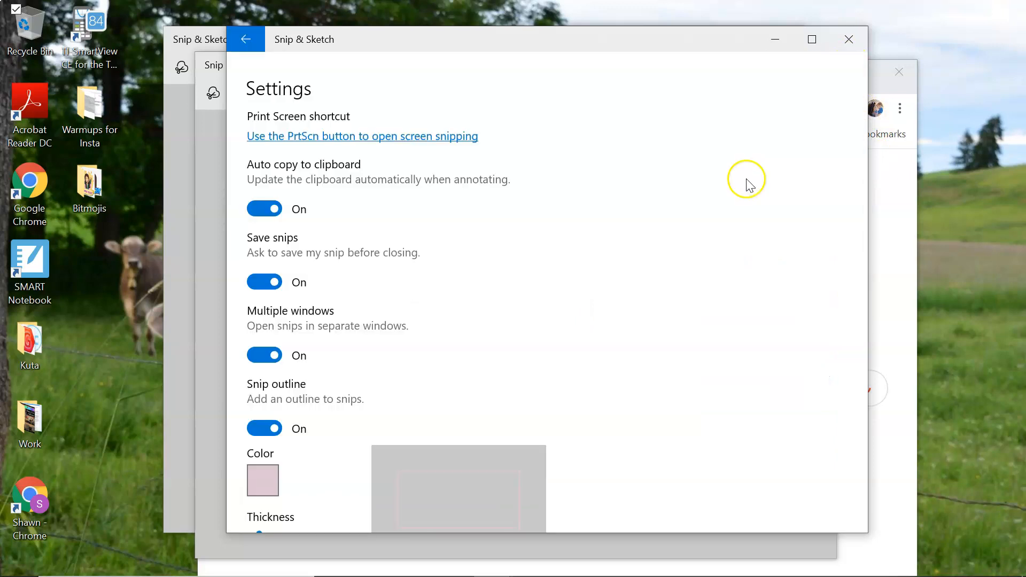
{"action": "scroll", "coordinate": [435, 390], "scroll_direction": "down", "scroll_amount": 5}
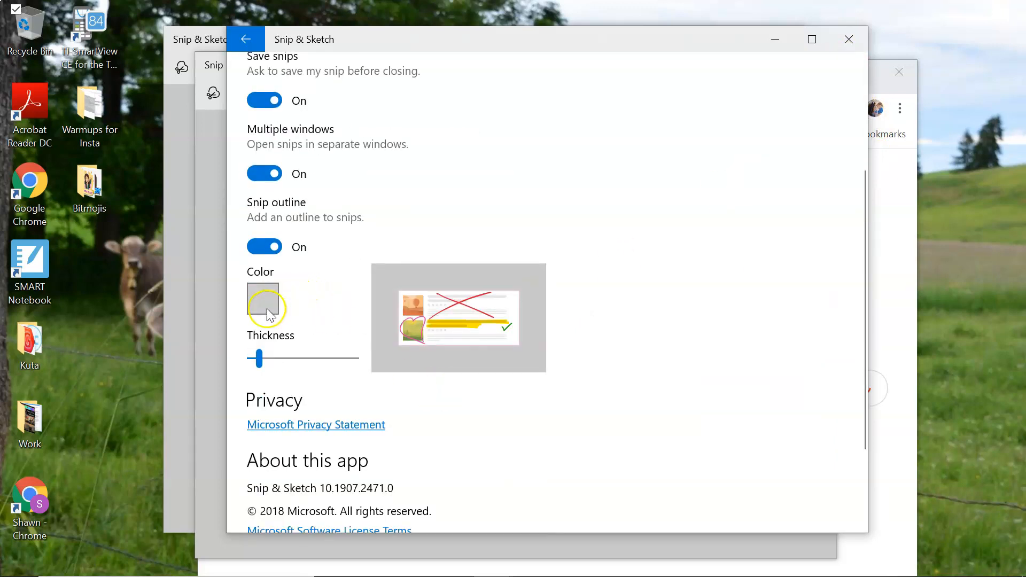
{"action": "left_click", "coordinate": [264, 309]}
{"action": "left_click_drag", "start_coordinate": [409, 275], "coordinate": [291, 297]}
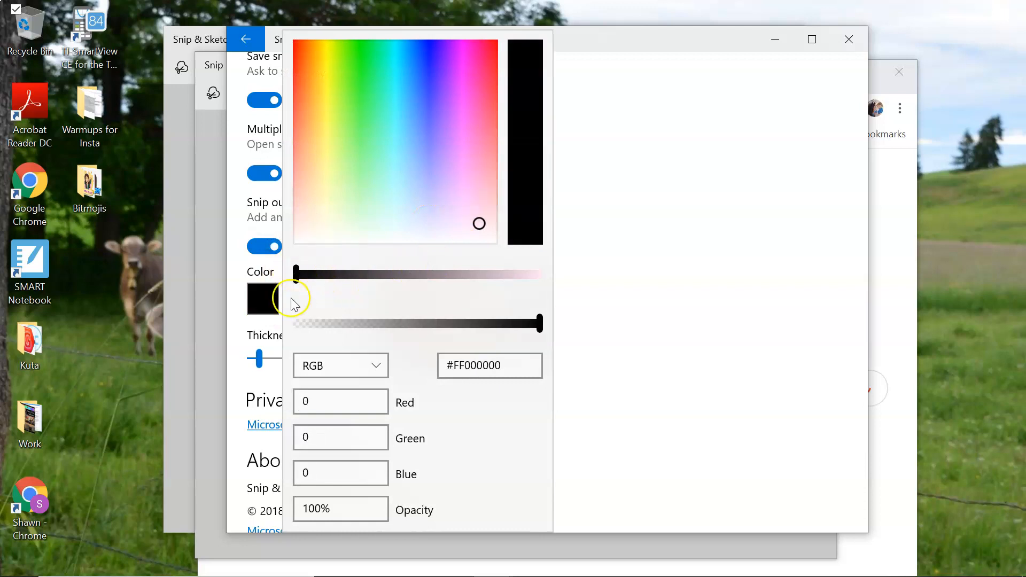
{"action": "left_click", "coordinate": [259, 359]}
{"action": "left_click", "coordinate": [278, 357]}
{"action": "scroll", "coordinate": [283, 374], "scroll_direction": "down", "scroll_amount": 3}
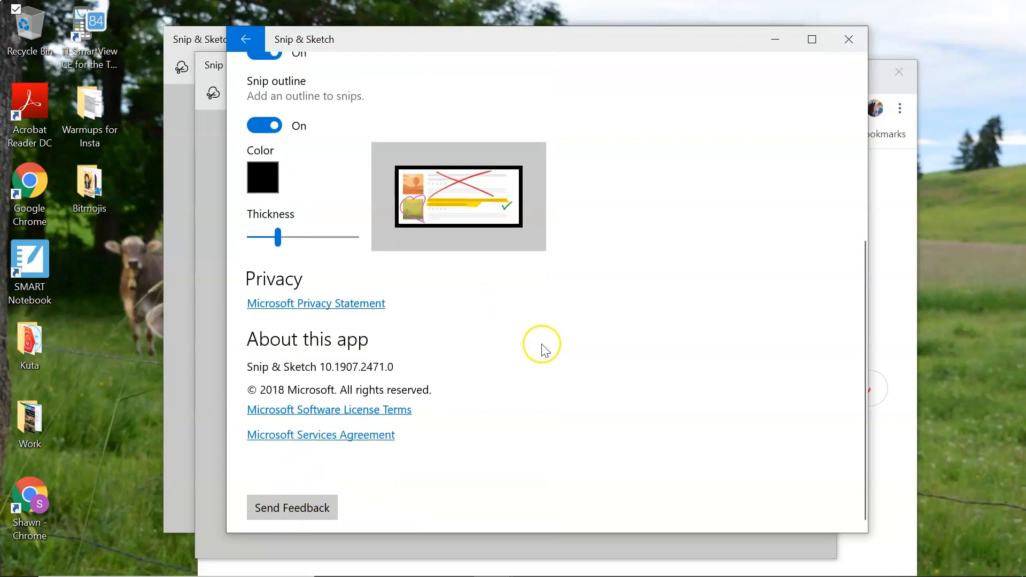
{"action": "scroll", "coordinate": [530, 300], "scroll_direction": "up", "scroll_amount": 5}
{"action": "left_click", "coordinate": [245, 39]}
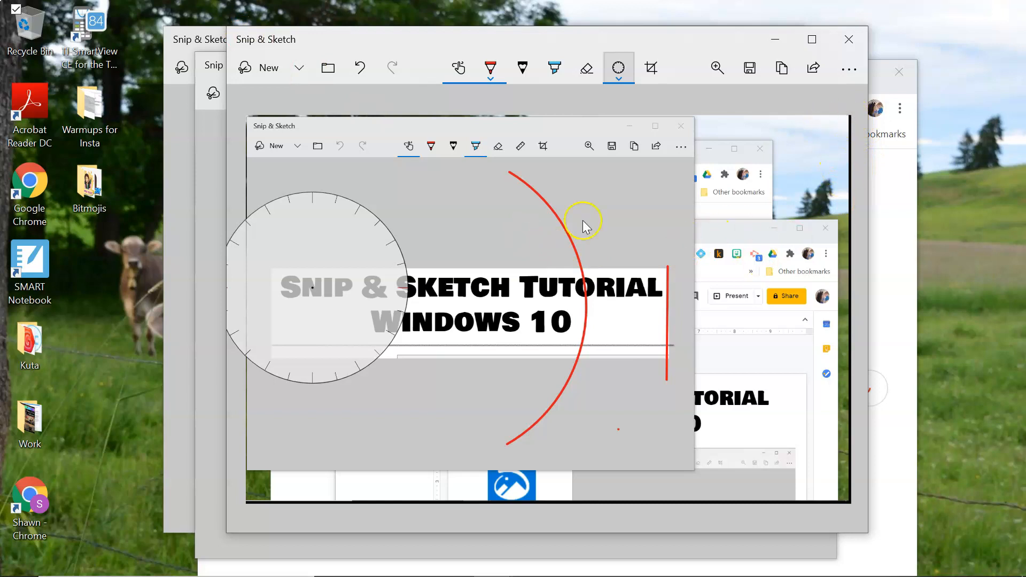
- Draw a short red stroke beside the arc, and zoom the snip out to best fit to inspect its outline
{"action": "left_click_drag", "start_coordinate": [570, 221], "coordinate": [598, 270]}
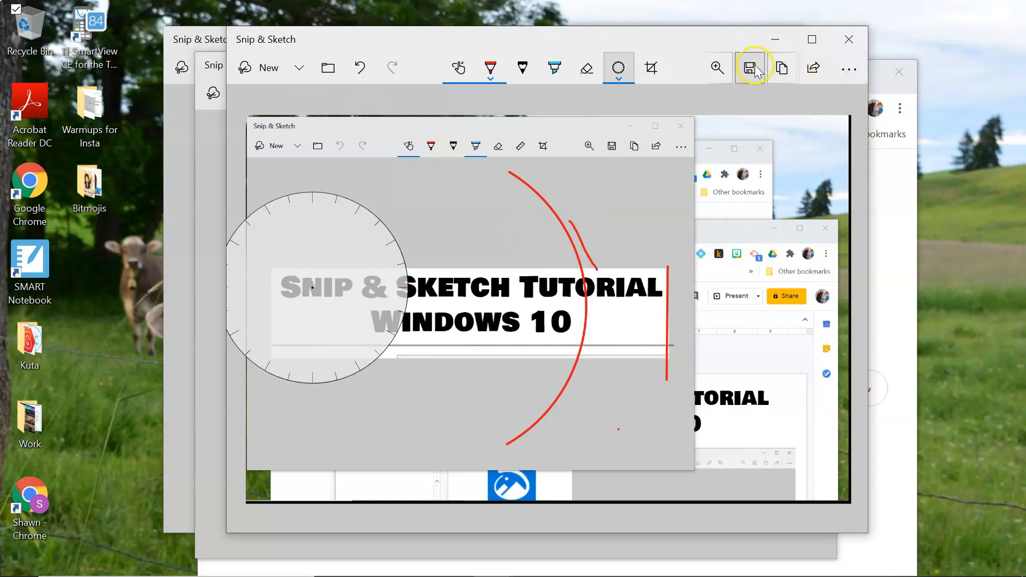
{"action": "left_click", "coordinate": [717, 68]}
{"action": "left_click_drag", "start_coordinate": [623, 111], "coordinate": [603, 118]}
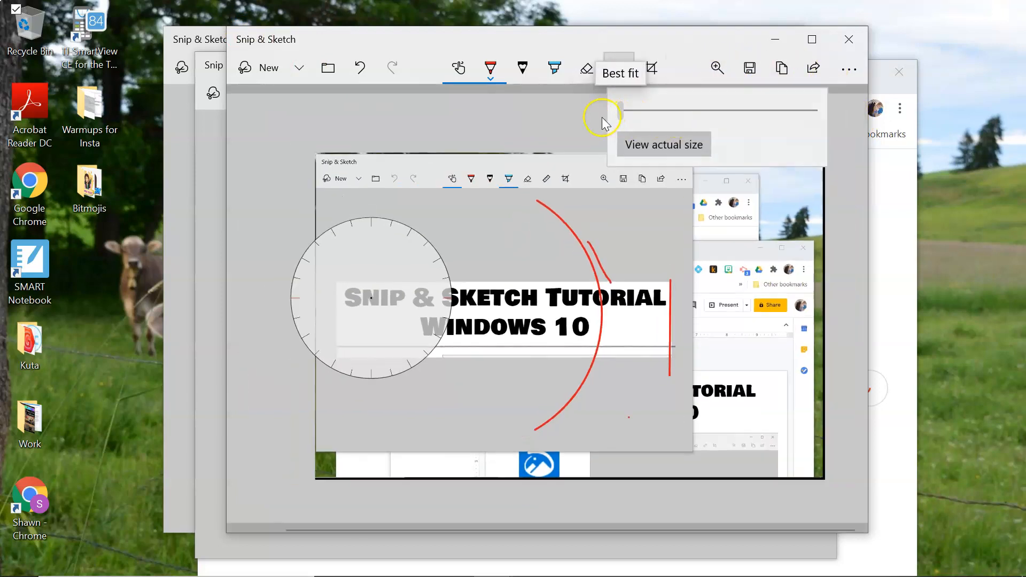
{"action": "left_click", "coordinate": [266, 369]}
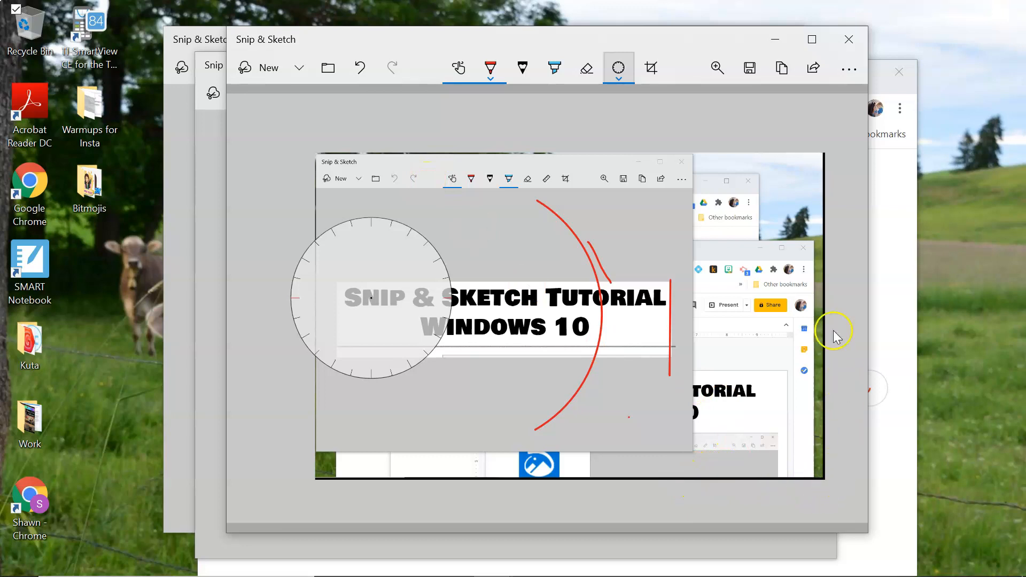
- Close all three open Snip & Sketch windows, discarding their unsaved changes
{"action": "left_click", "coordinate": [852, 38]}
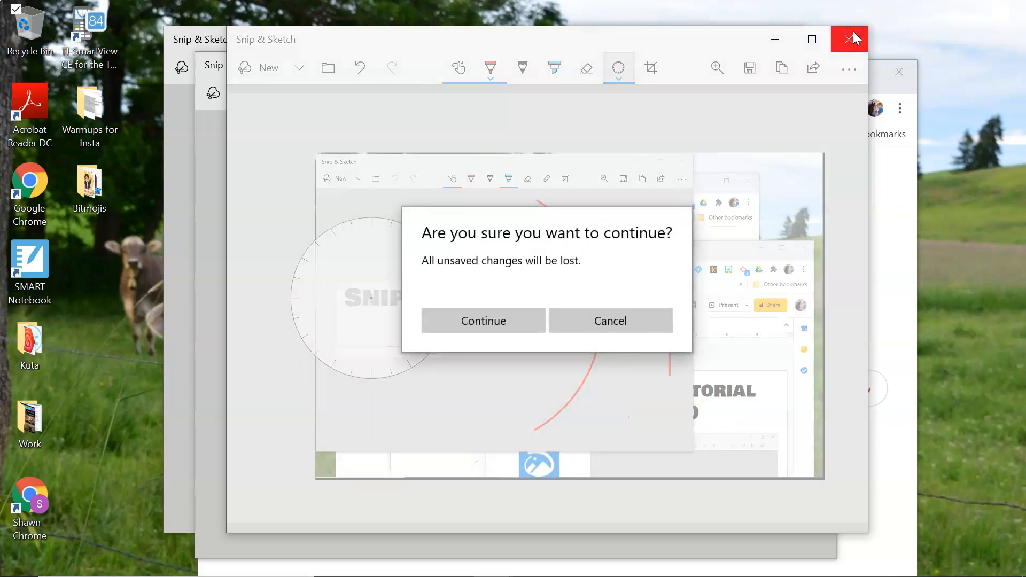
{"action": "left_click", "coordinate": [452, 320]}
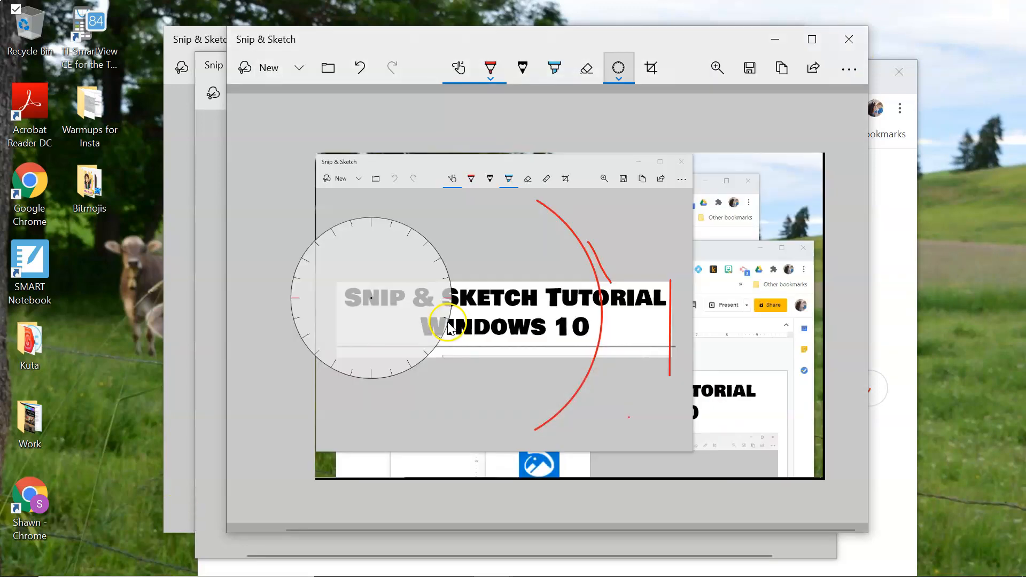
{"action": "left_click", "coordinate": [816, 65]}
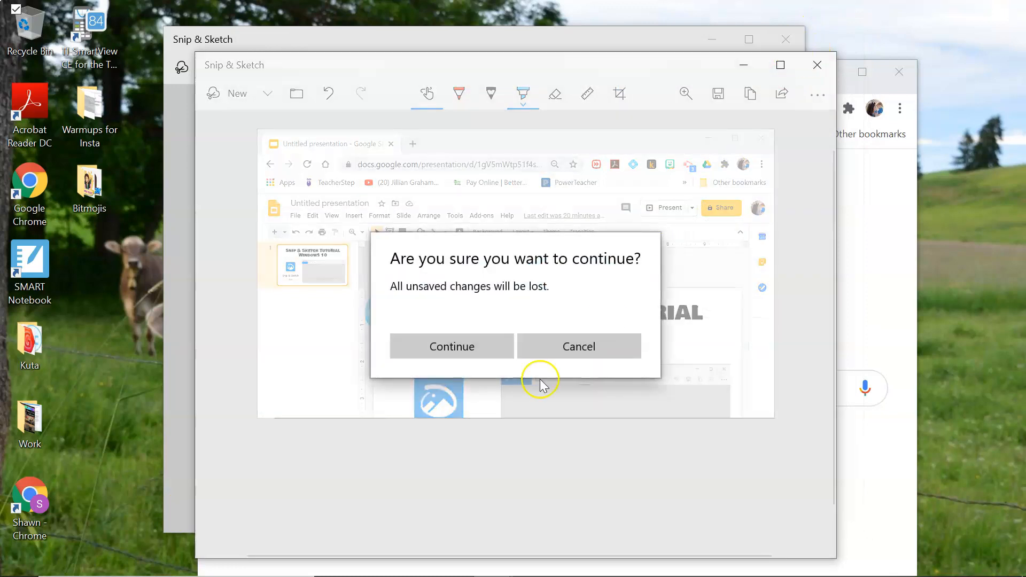
{"action": "left_click", "coordinate": [468, 364]}
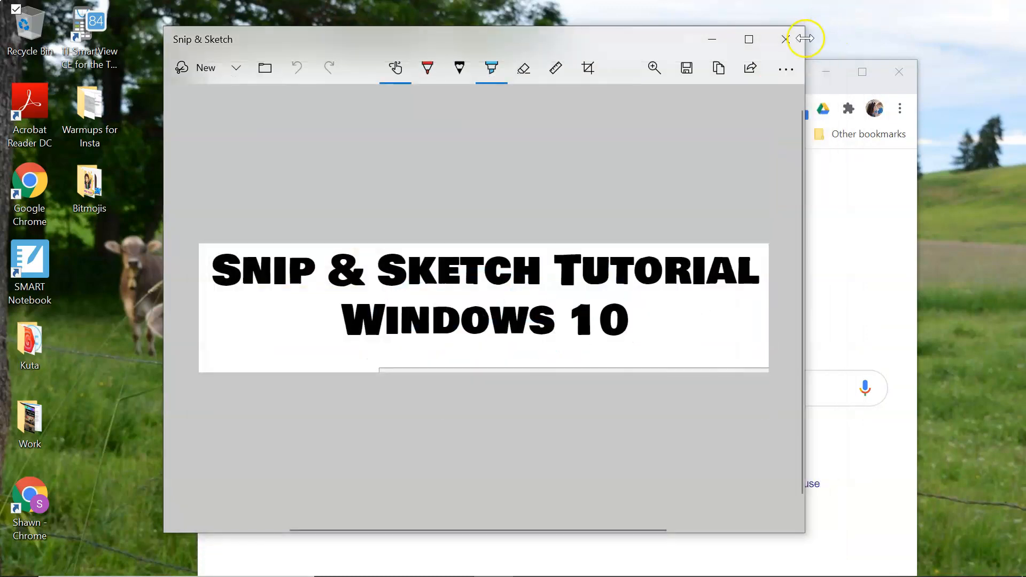
{"action": "left_click", "coordinate": [790, 38]}
{"action": "left_click", "coordinate": [436, 320]}
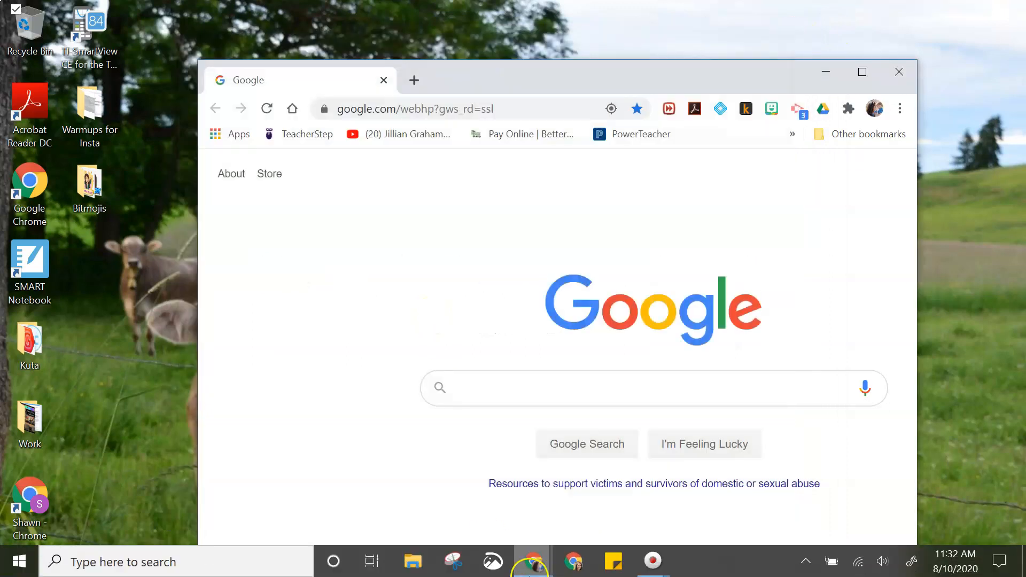
{"action": "left_click", "coordinate": [455, 566]}
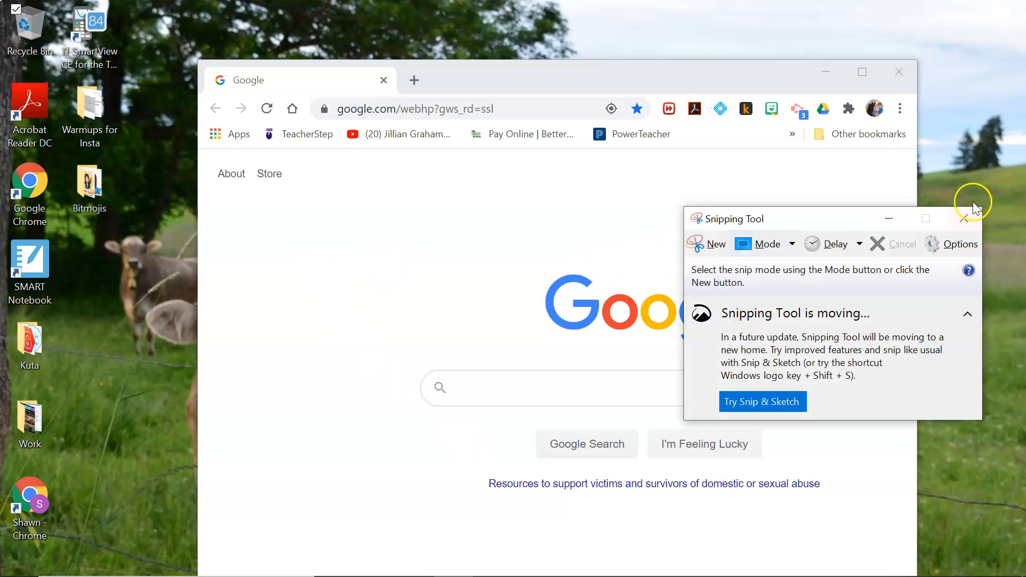
{"action": "left_click", "coordinate": [955, 190]}
{"action": "left_click", "coordinate": [963, 219]}
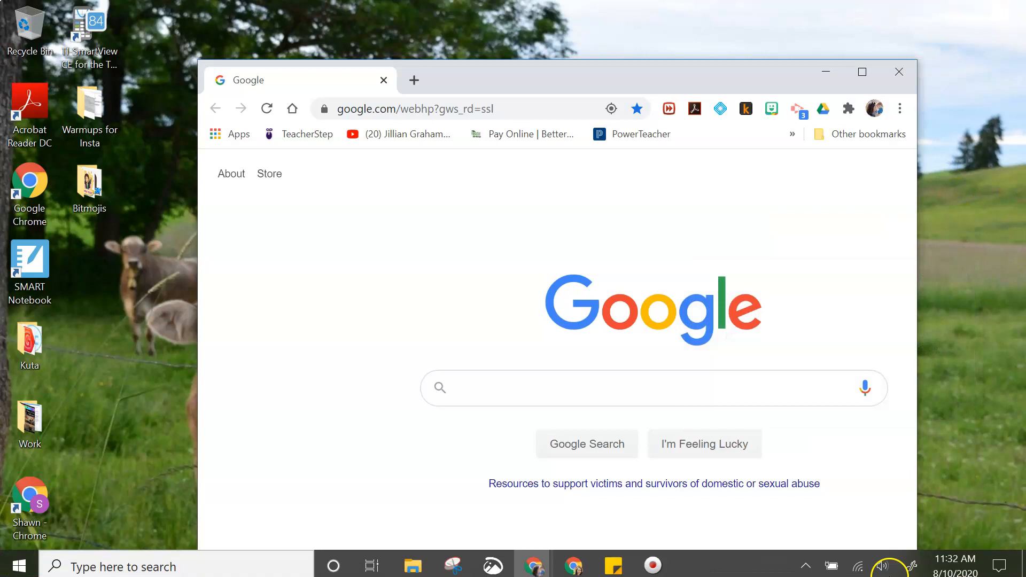
- Open Snip & Sketch and capture a window snip of the Google home page browser window
{"action": "left_click", "coordinate": [493, 562]}
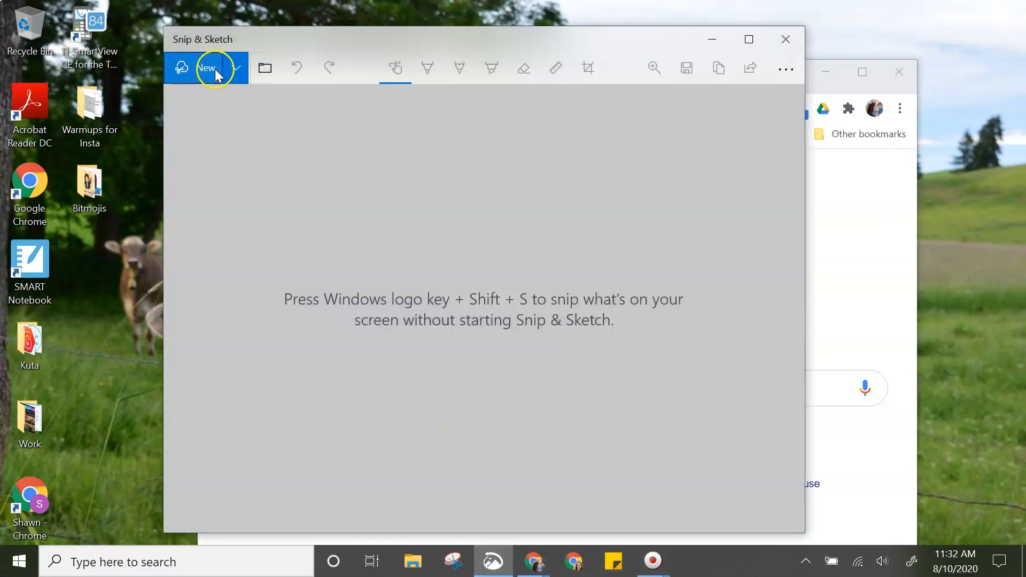
{"action": "left_click", "coordinate": [207, 66]}
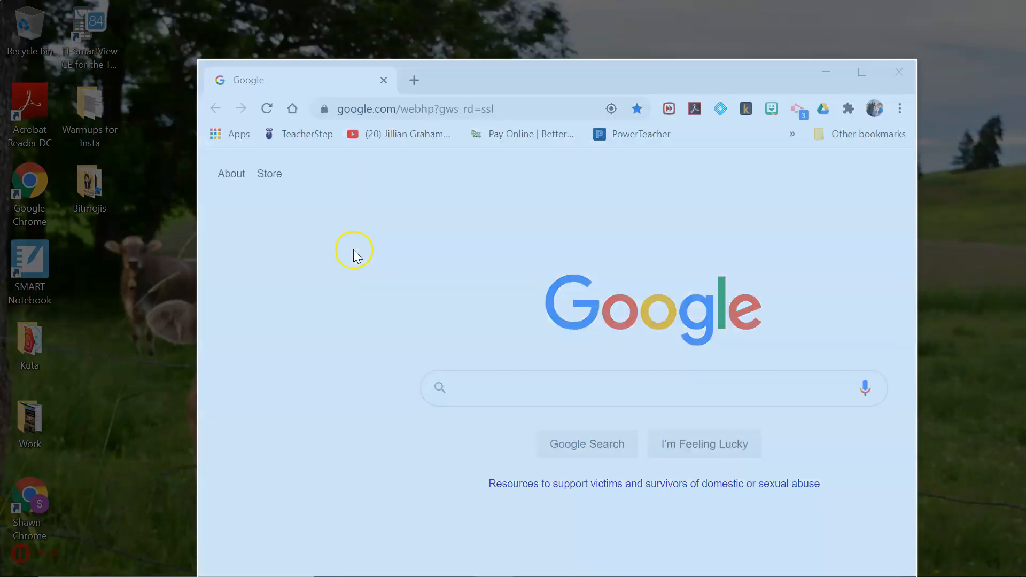
{"action": "left_click", "coordinate": [356, 254]}
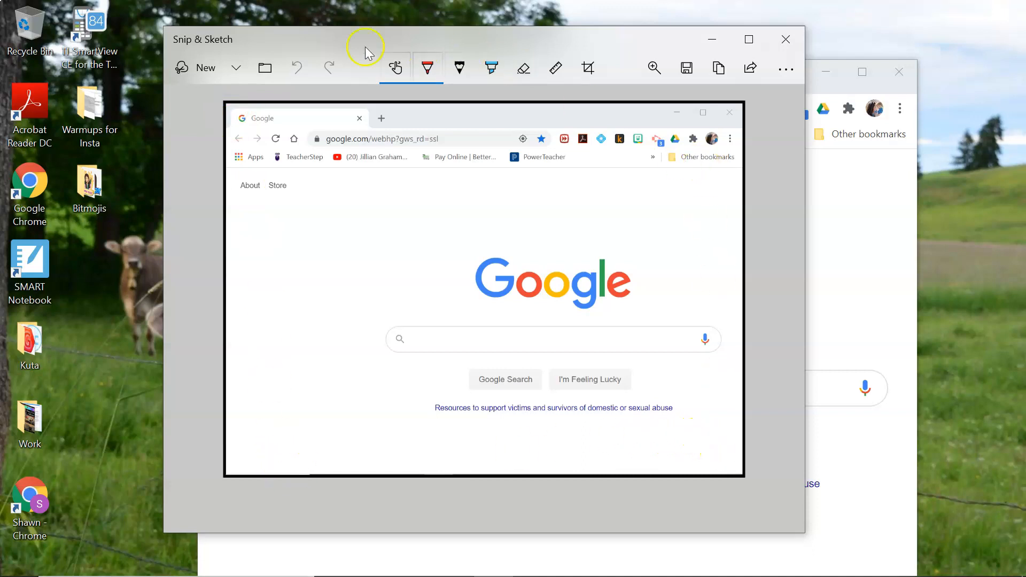
- Capture a new rectangular snip around the Google logo and search box
{"action": "left_click", "coordinate": [238, 64]}
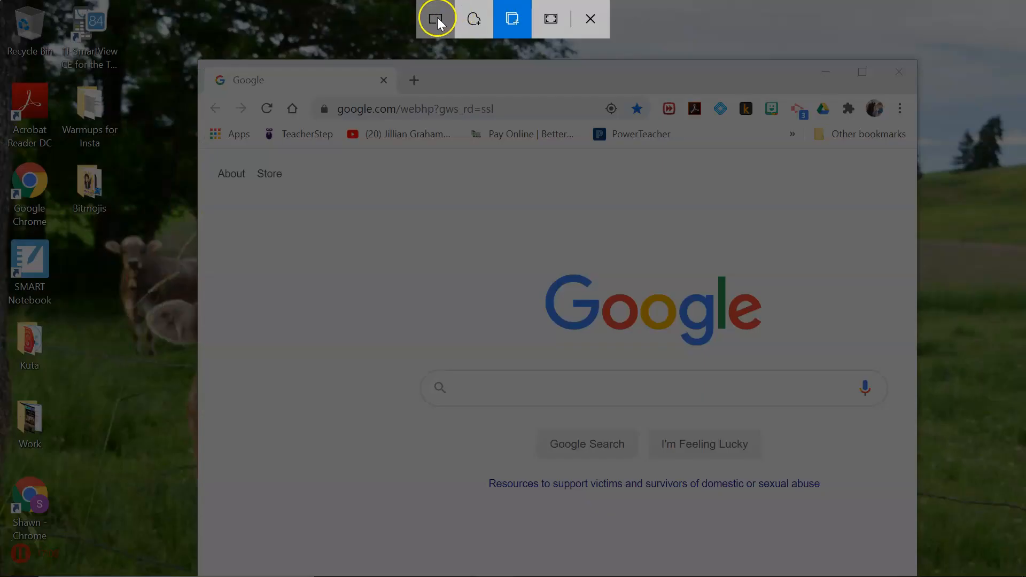
{"action": "left_click", "coordinate": [436, 19]}
{"action": "mouse_move", "coordinate": [362, 239]}
{"action": "left_mouse_down"}
{"action": "mouse_move", "coordinate": [605, 349]}
{"action": "mouse_move", "coordinate": [897, 411]}
{"action": "left_mouse_up"}
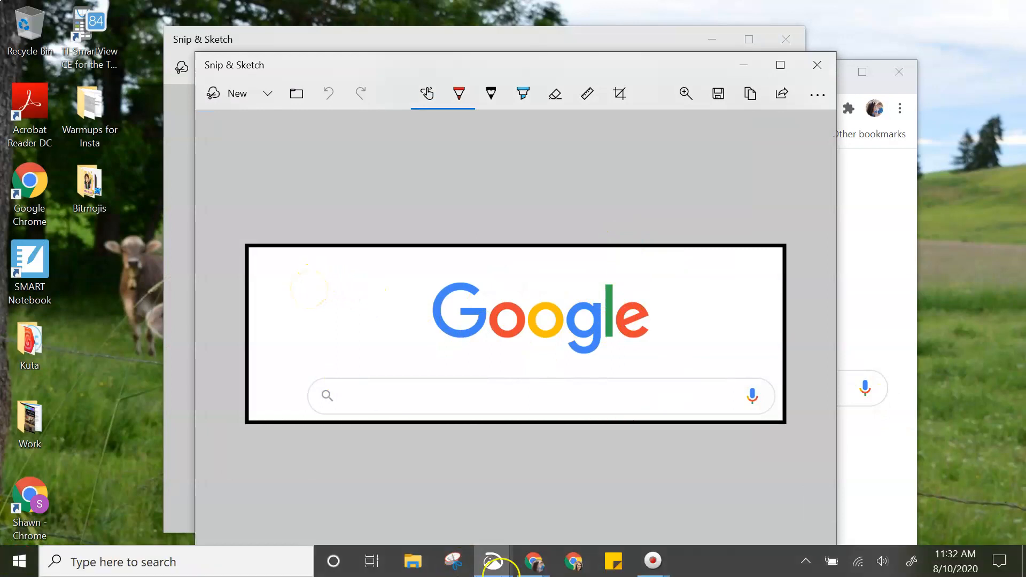
- Switch to the Google Slides presentation, paste the snip onto a new fourth slide, and shrink it from its upper-left corner
{"action": "left_click", "coordinate": [533, 560]}
{"action": "left_click", "coordinate": [585, 505]}
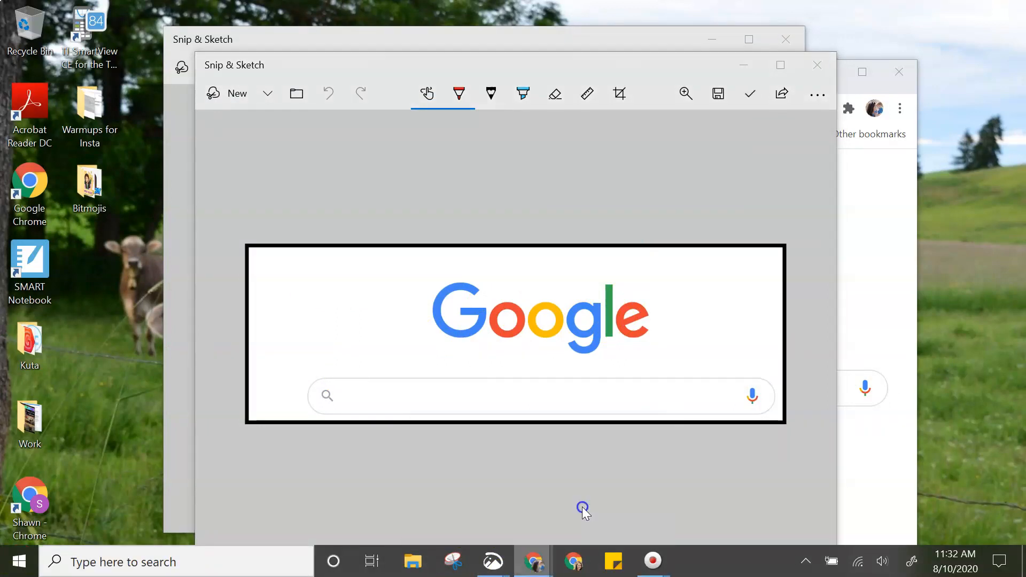
{"action": "left_click", "coordinate": [307, 168]}
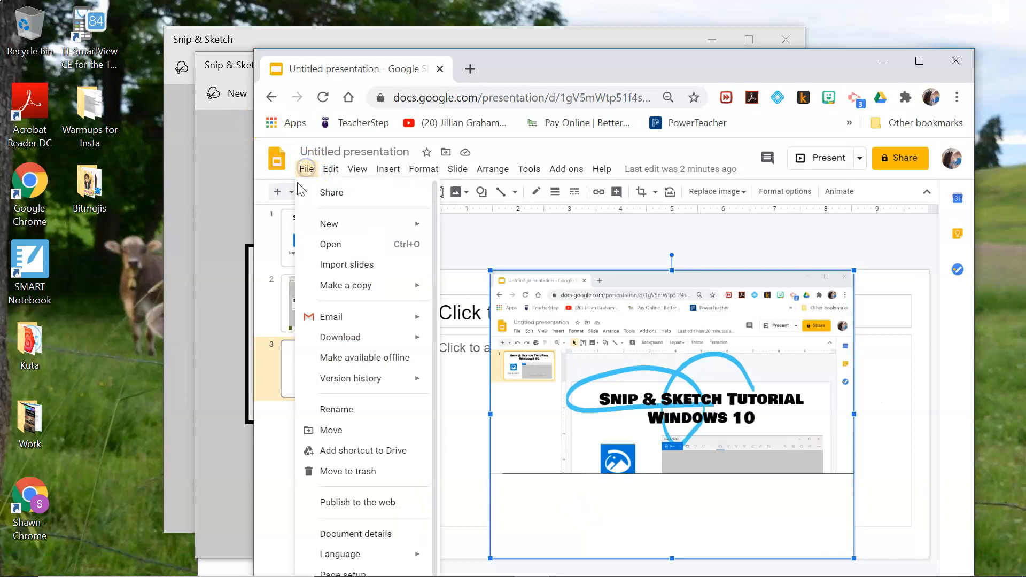
{"action": "left_click", "coordinate": [277, 191]}
{"action": "left_click", "coordinate": [583, 457]}
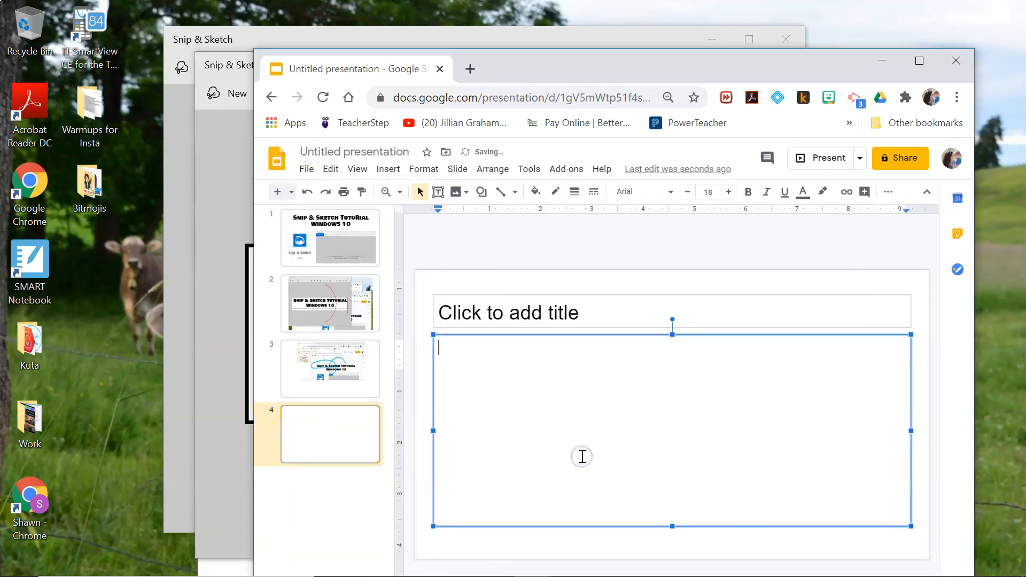
{"action": "key", "text": "ctrl+v"}
{"action": "left_click", "coordinate": [676, 543]}
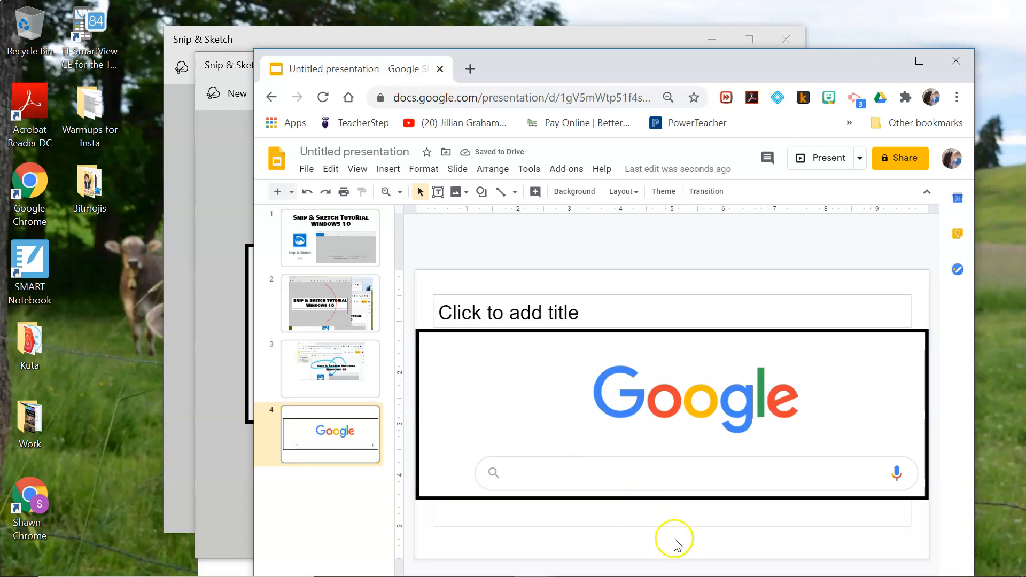
{"action": "left_click", "coordinate": [516, 368]}
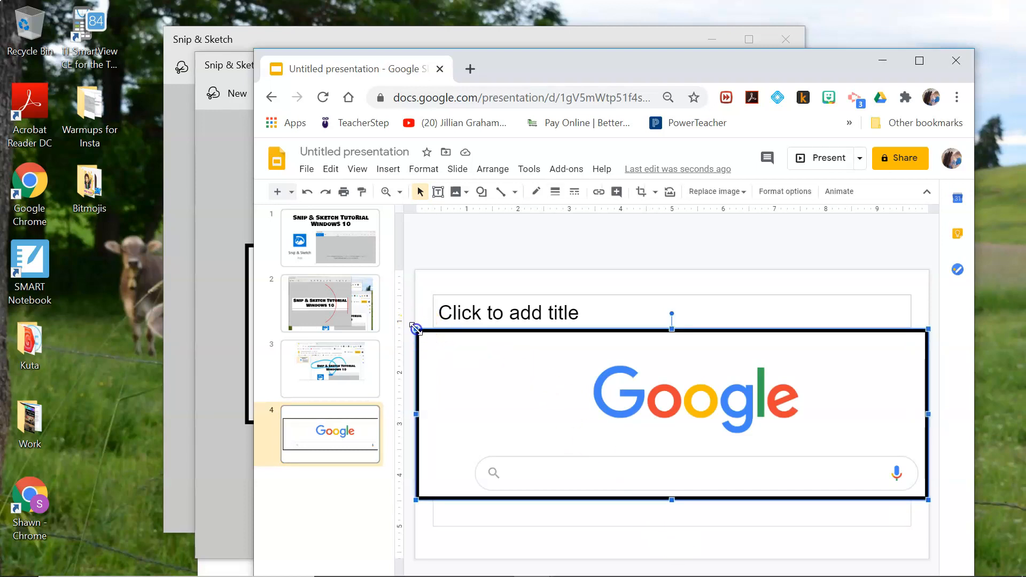
{"action": "left_click_drag", "start_coordinate": [416, 328], "coordinate": [546, 373]}
- Return to the Google logo snip, open the Snip & Sketch settings, and lighten the snip outline color to gray #FF949494
{"action": "left_click", "coordinate": [216, 213]}
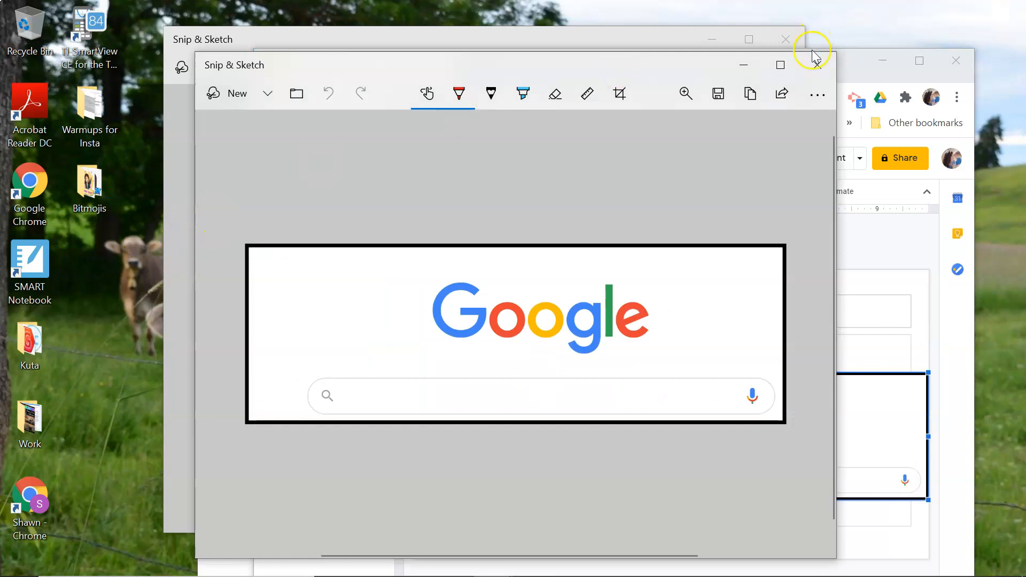
{"action": "left_click", "coordinate": [817, 95]}
{"action": "left_click", "coordinate": [729, 203]}
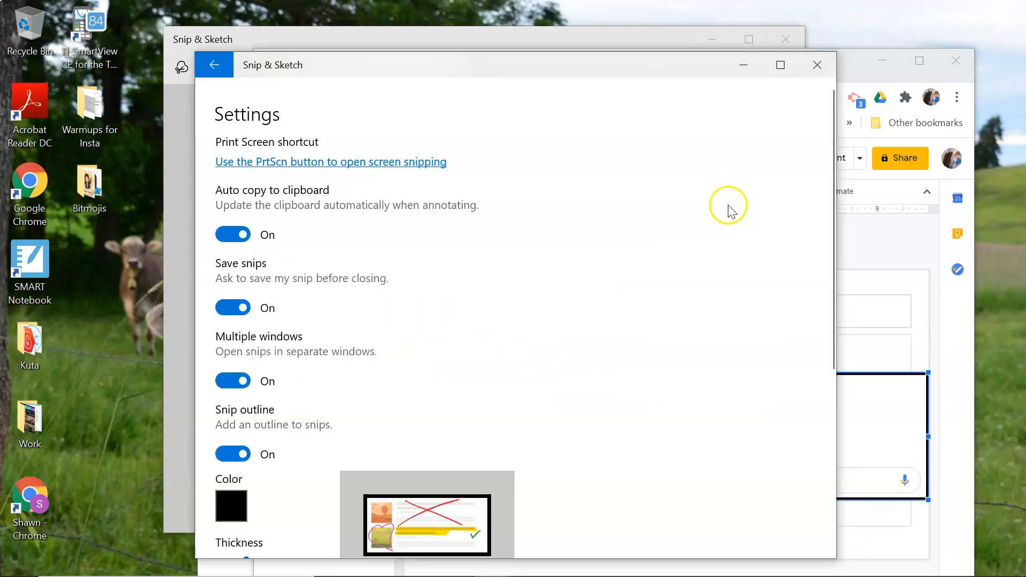
{"action": "scroll", "coordinate": [271, 476], "scroll_direction": "down", "scroll_amount": 2}
{"action": "left_click", "coordinate": [230, 396]}
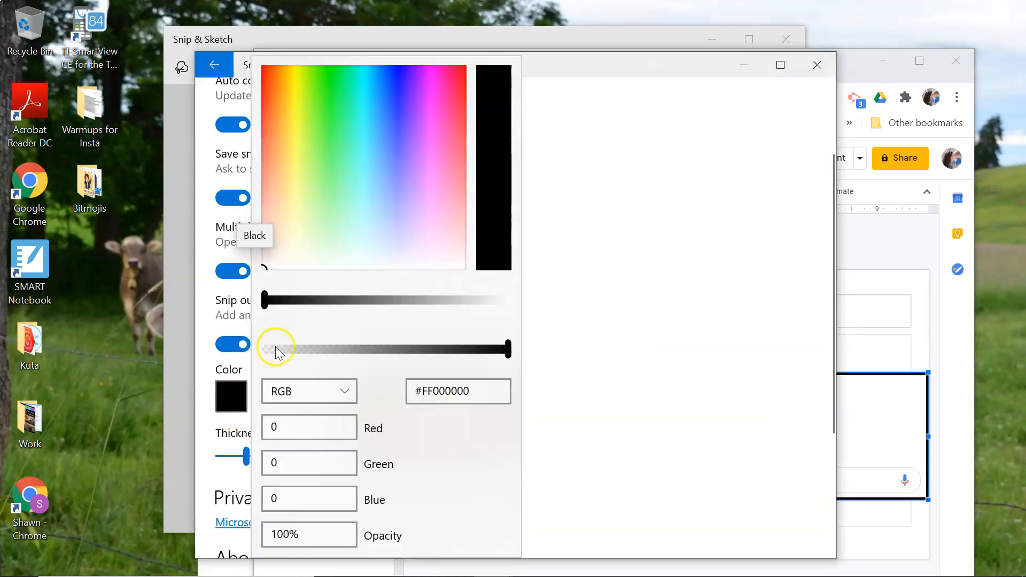
{"action": "left_click", "coordinate": [274, 185]}
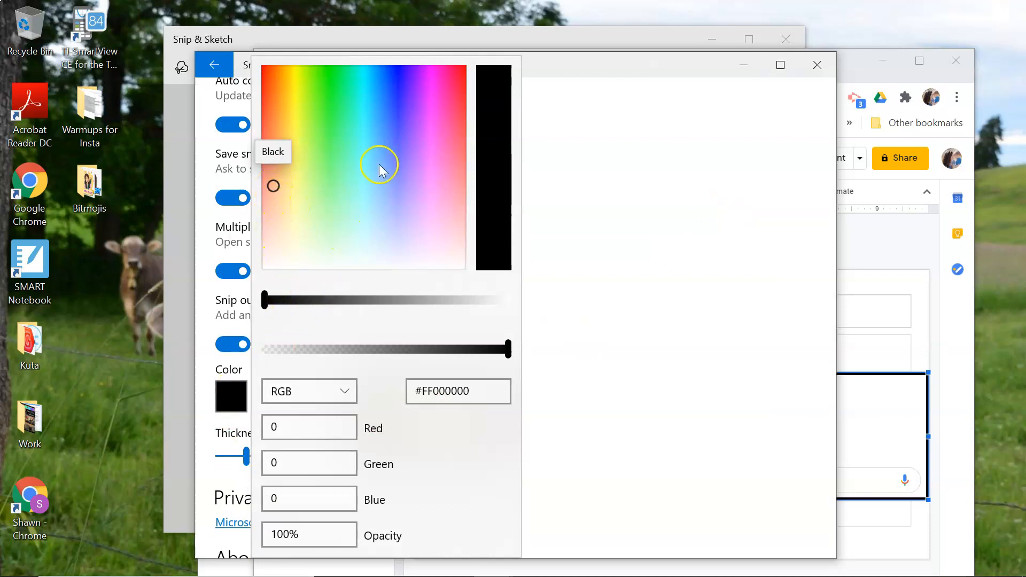
{"action": "left_click", "coordinate": [434, 139]}
{"action": "left_click", "coordinate": [426, 176]}
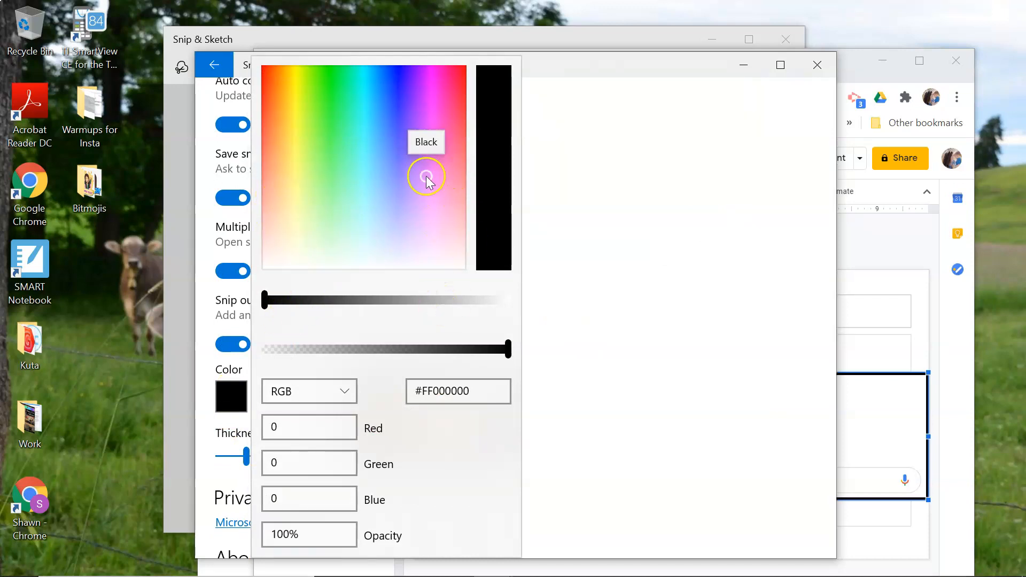
{"action": "left_click", "coordinate": [430, 194]}
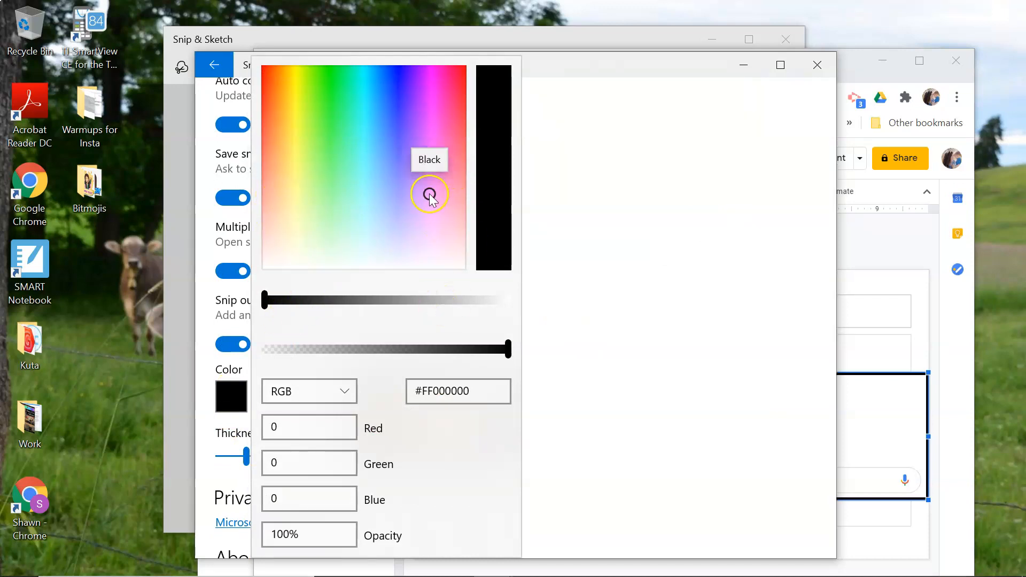
{"action": "left_click", "coordinate": [382, 300]}
{"action": "left_click", "coordinate": [407, 301]}
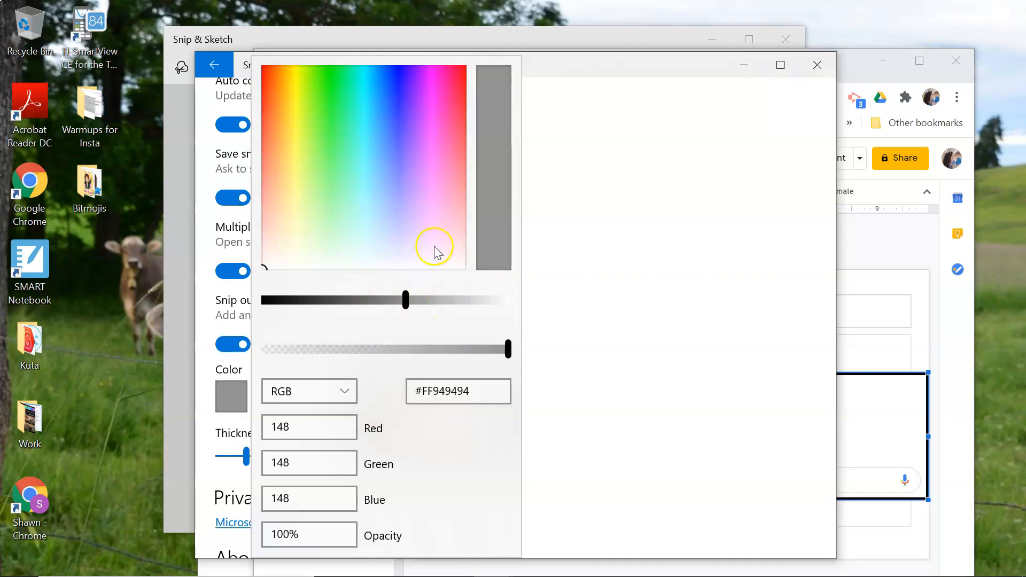
- Change the snip outline color to pink #FFC441A0 and go back to the Google logo snip
{"action": "left_click", "coordinate": [435, 247]}
{"action": "left_click", "coordinate": [282, 266]}
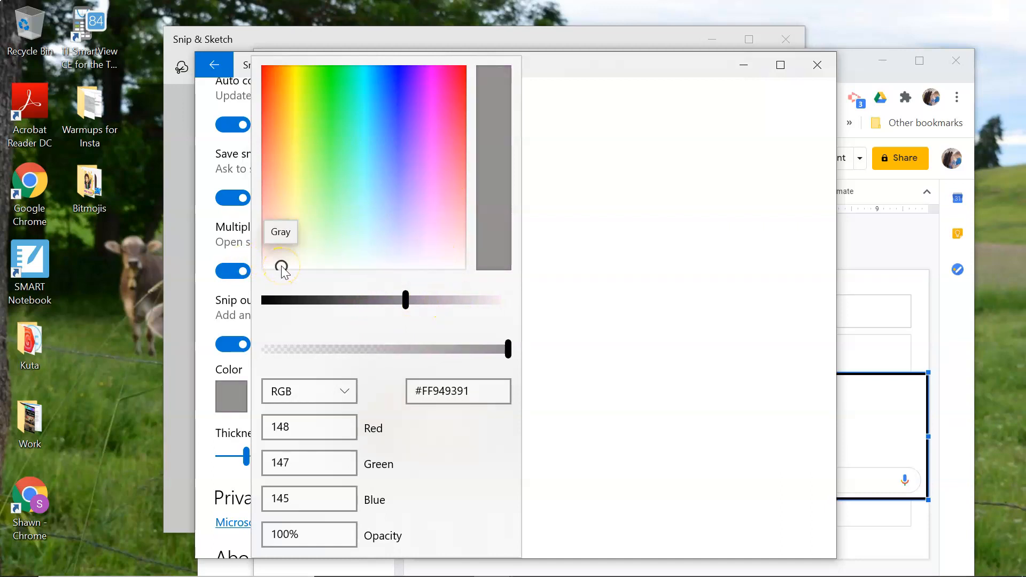
{"action": "left_click", "coordinate": [442, 134]}
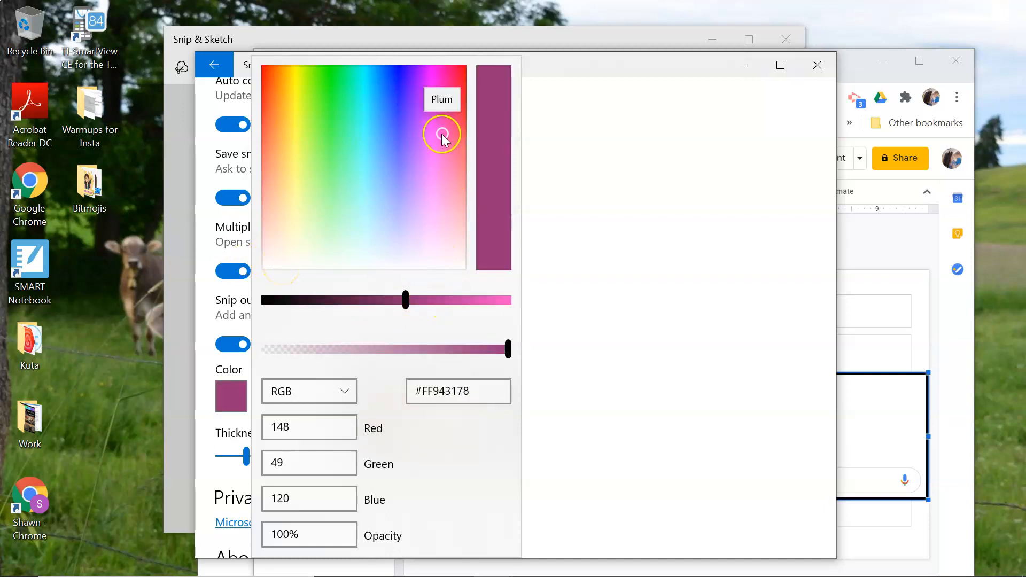
{"action": "left_click", "coordinate": [441, 302]}
{"action": "left_click", "coordinate": [453, 302]}
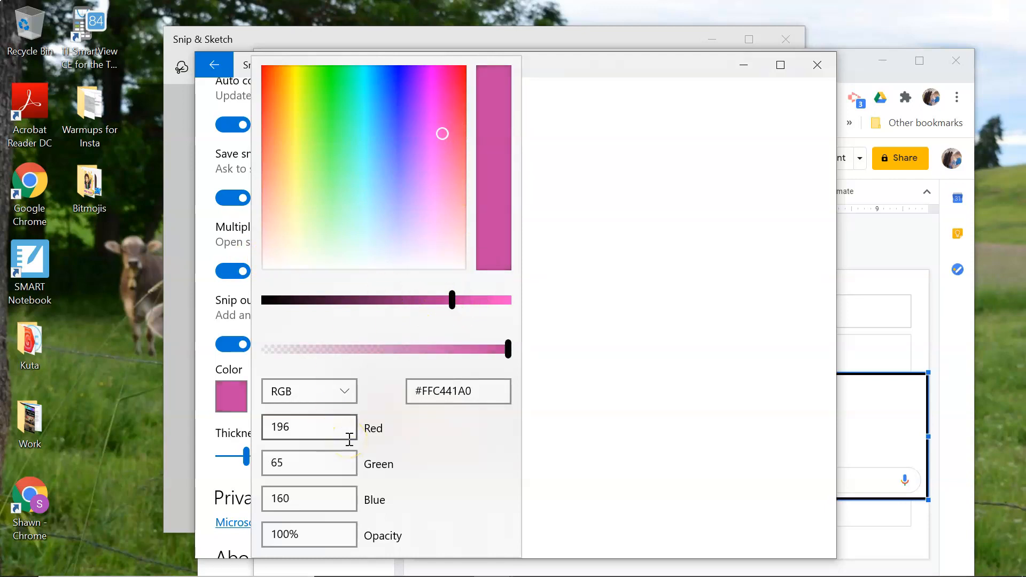
{"action": "left_click", "coordinate": [724, 380]}
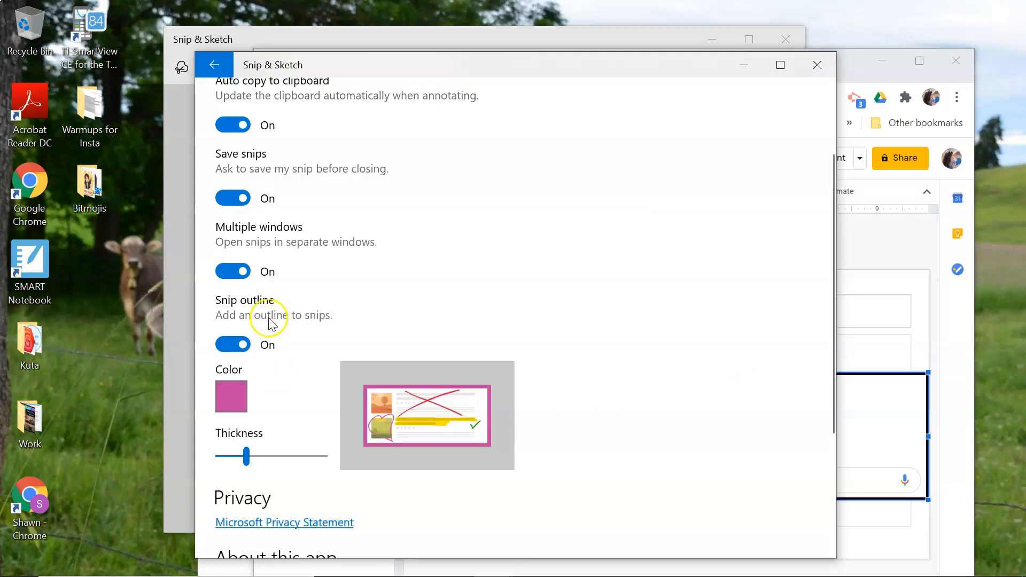
{"action": "left_click", "coordinate": [214, 64]}
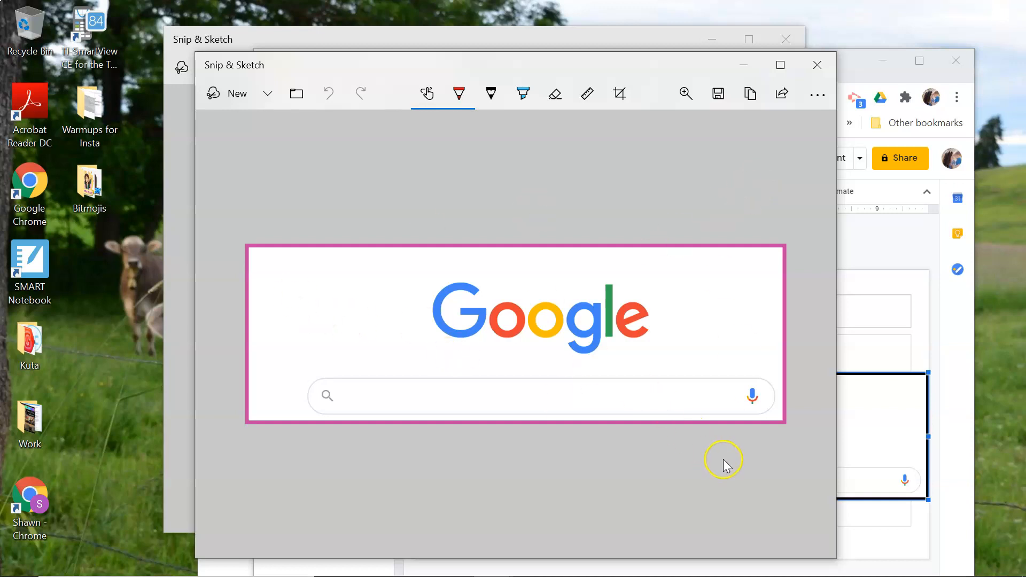
- Show the desktop and capture a rectangular snip around the front cow in the wallpaper
{"action": "key", "text": "super+d"}
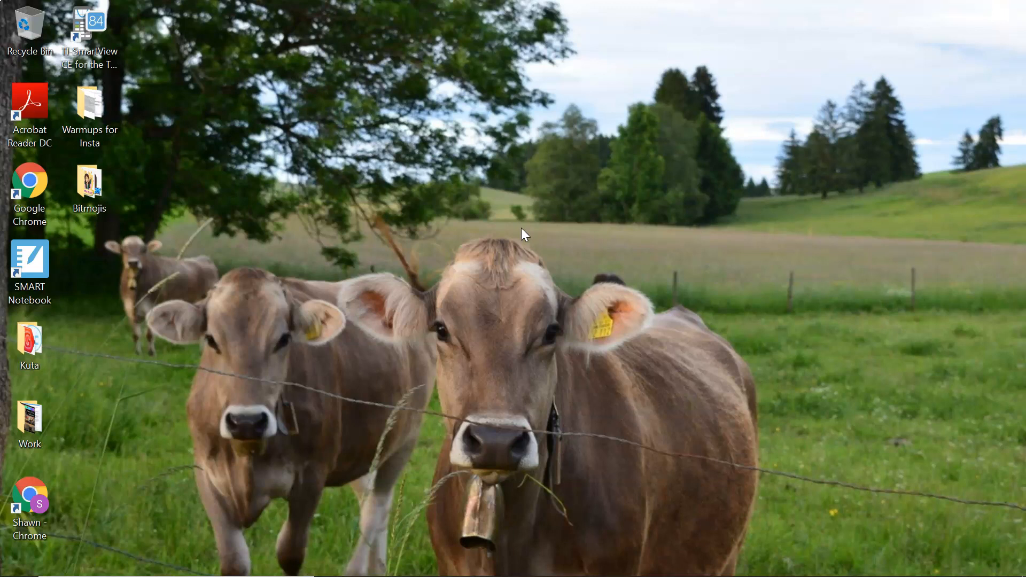
{"action": "key", "text": "super+shift+s"}
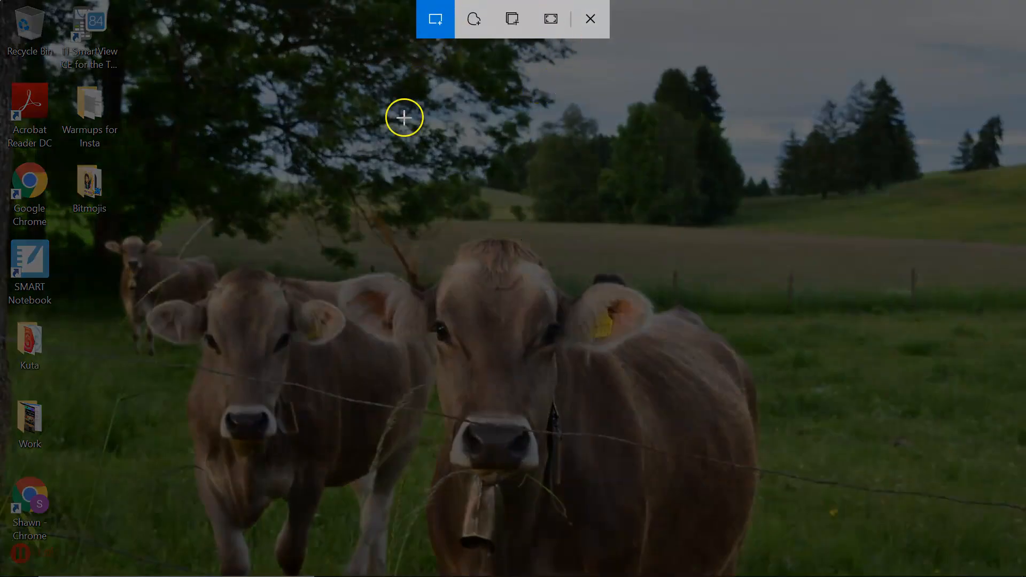
{"action": "left_click_drag", "start_coordinate": [359, 162], "coordinate": [753, 450]}
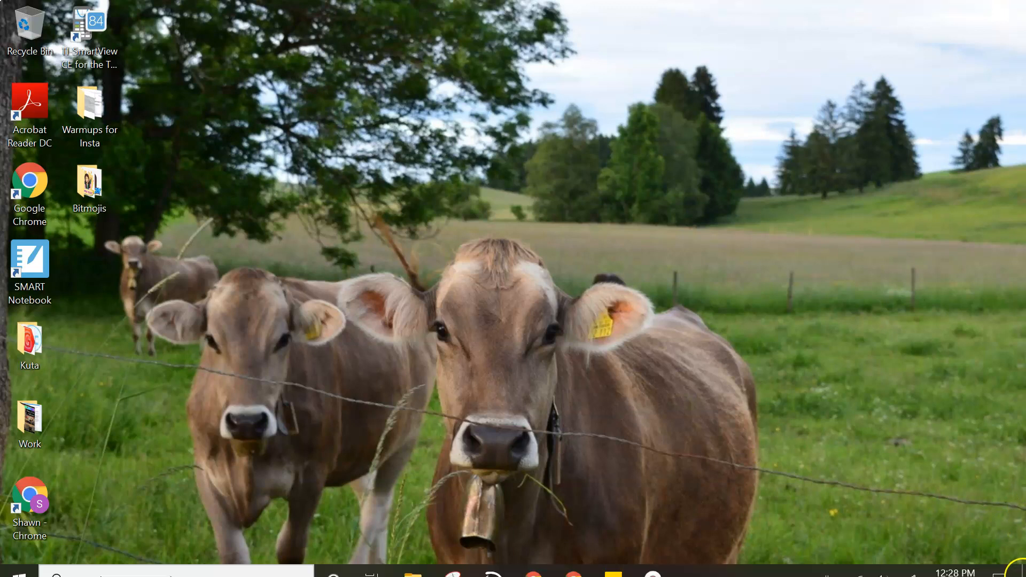
- Start a screen snip from the Windows action center and capture a rectangular area of the wallpaper
{"action": "left_click", "coordinate": [1006, 566]}
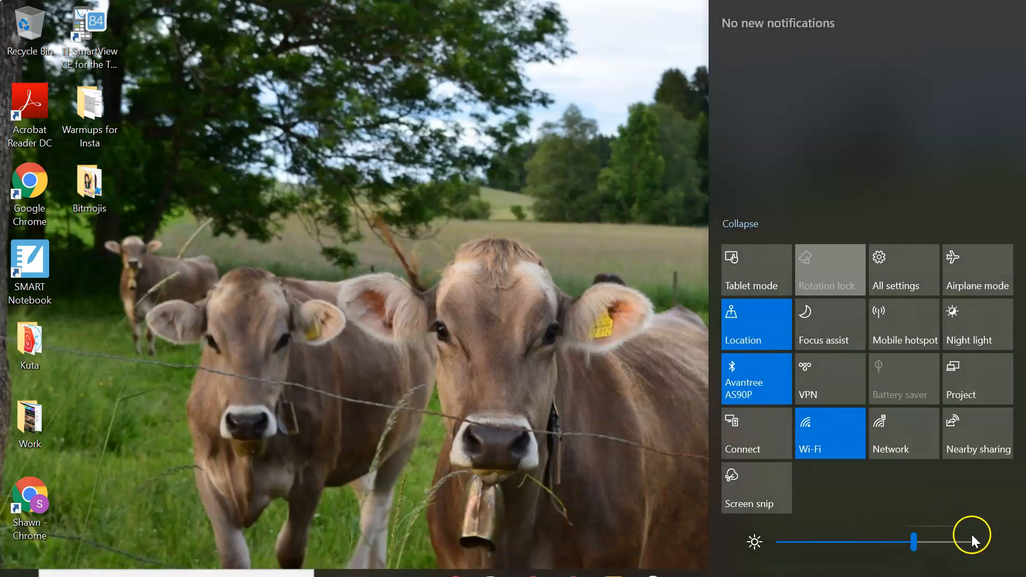
{"action": "left_click", "coordinate": [746, 488]}
{"action": "left_click_drag", "start_coordinate": [507, 159], "coordinate": [867, 533]}
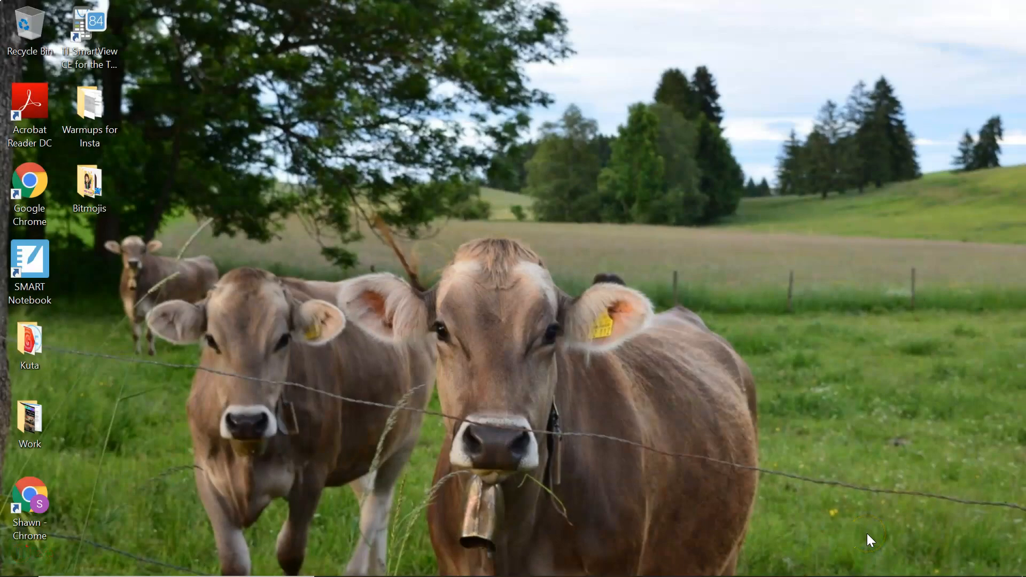
- Capture a rectangular snip of the tree and the cow beneath it in the wallpaper, and view the clipboard history
{"action": "key", "text": "super+shift+s"}
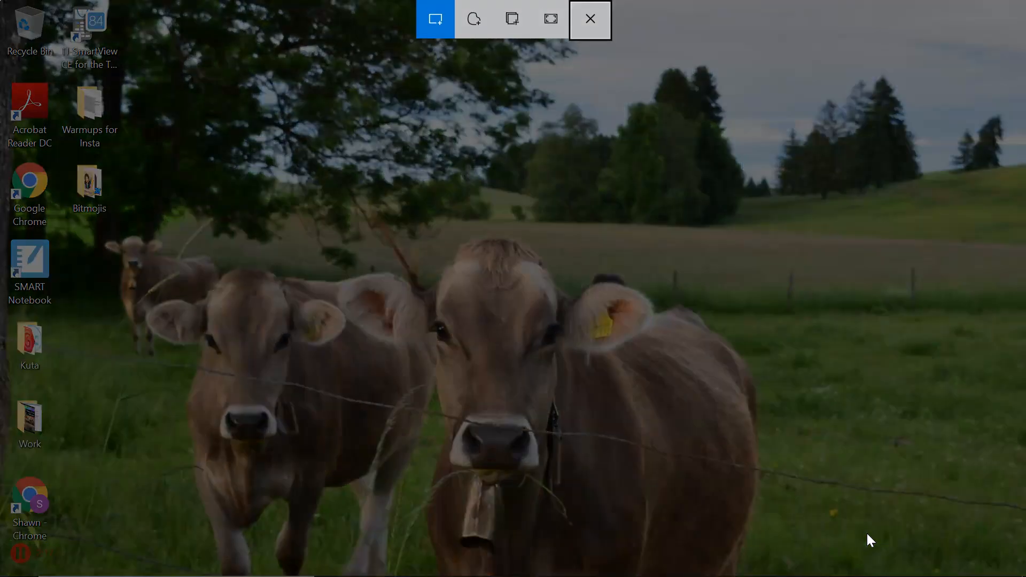
{"action": "left_click_drag", "start_coordinate": [154, 30], "coordinate": [395, 380]}
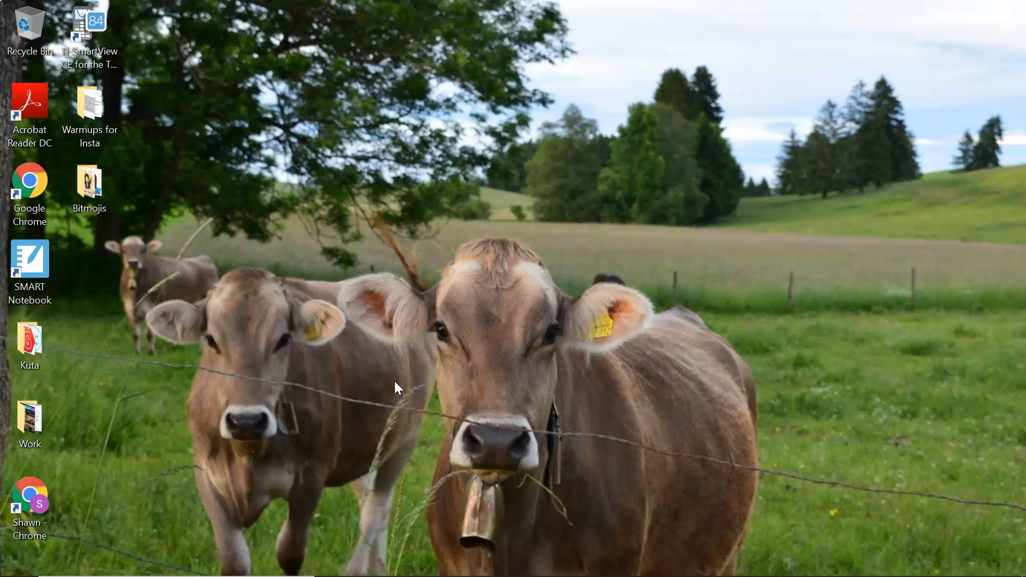
{"action": "key", "text": "super+v"}
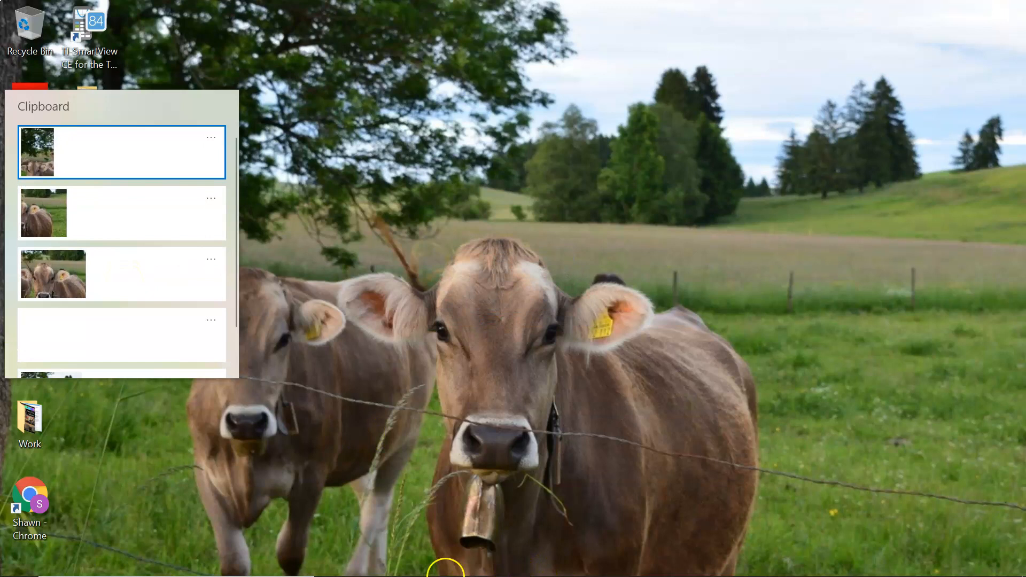
{"action": "left_click", "coordinate": [341, 287]}
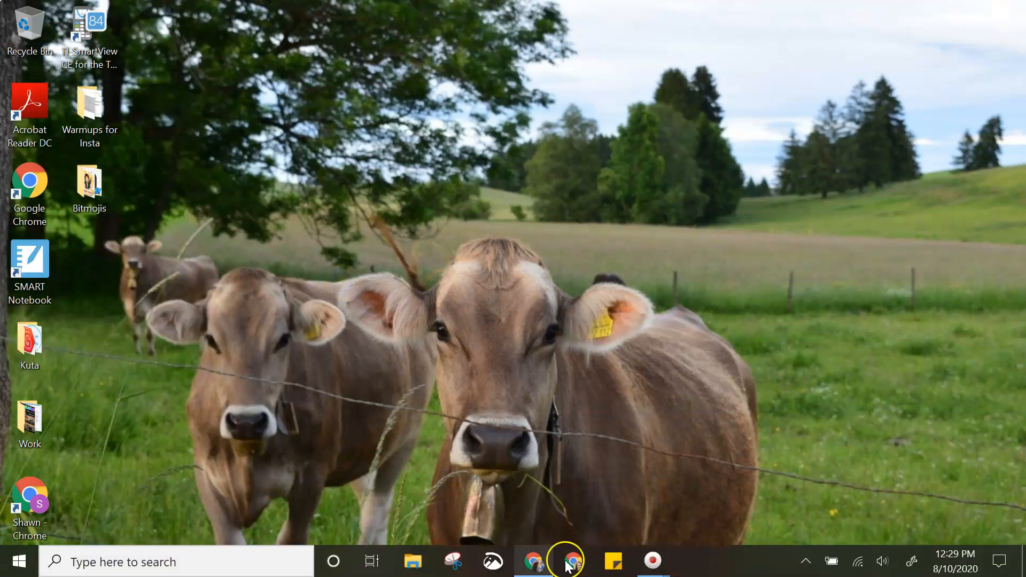
- Switch to the blank Google Slides presentation, close the Themes pane, and paste the newest tree-and-cow snip from the clipboard history
{"action": "left_click", "coordinate": [540, 567]}
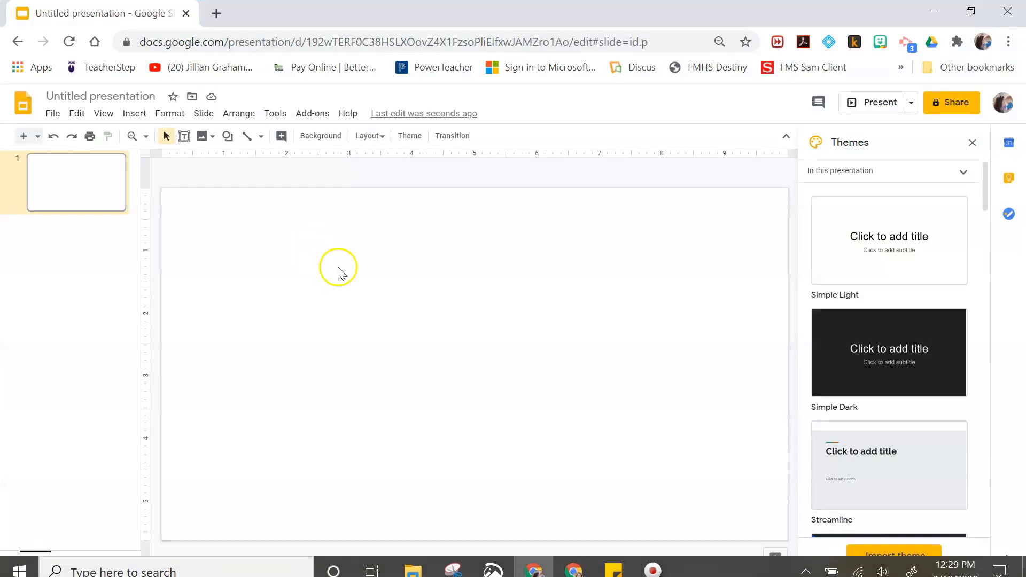
{"action": "left_click", "coordinate": [972, 143]}
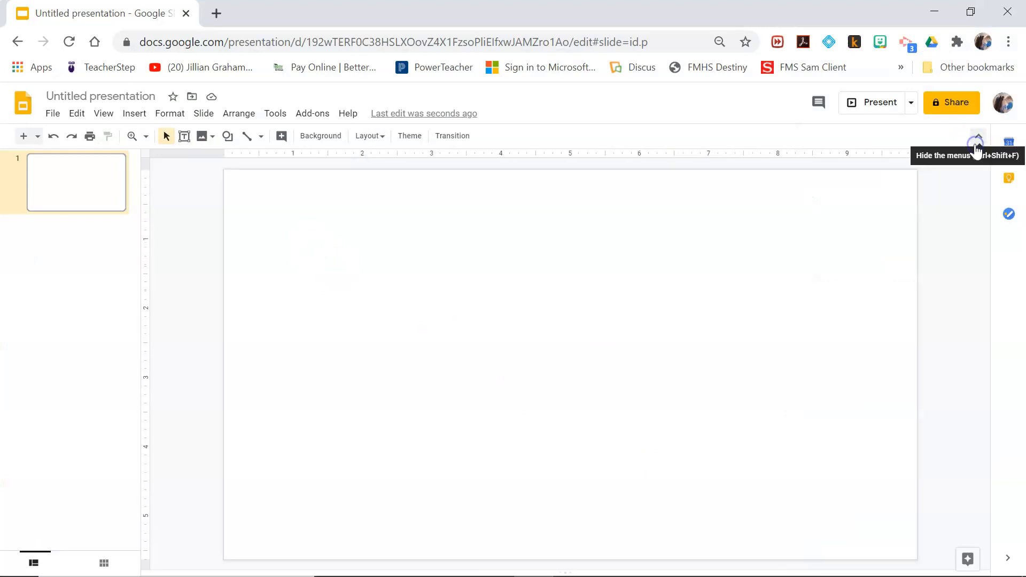
{"action": "key", "text": "super+v"}
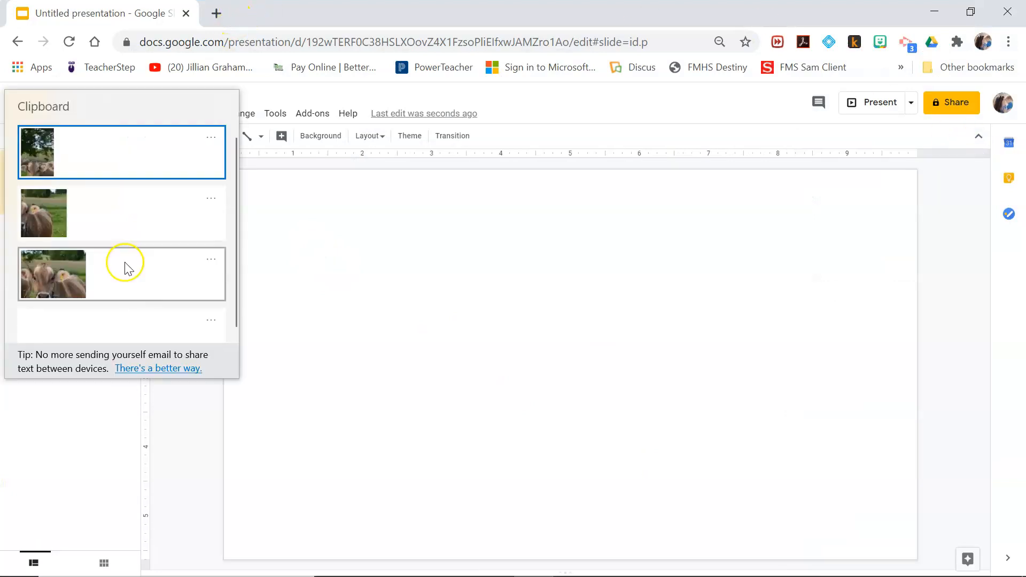
{"action": "left_click", "coordinate": [211, 137]}
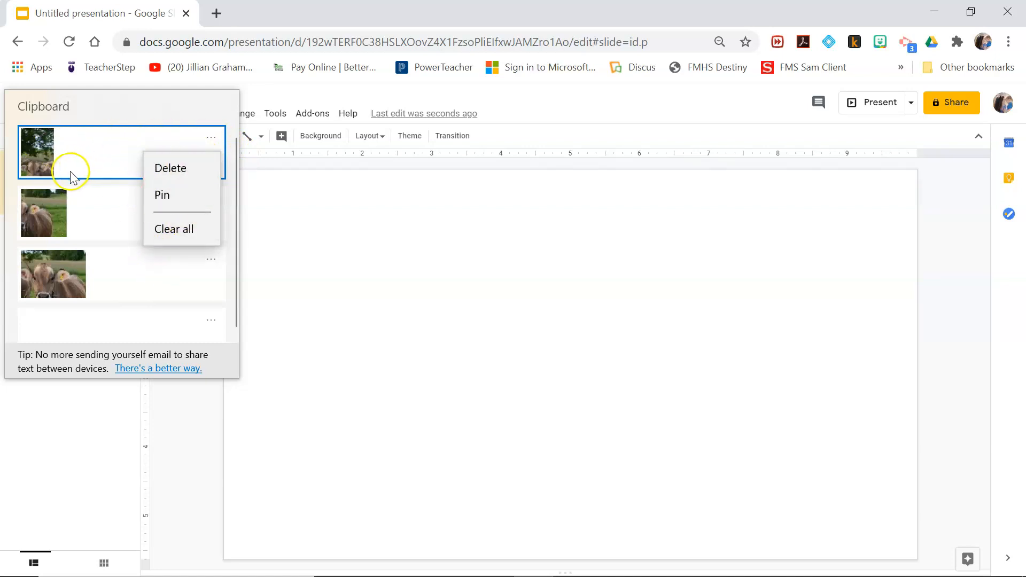
{"action": "left_click", "coordinate": [34, 153]}
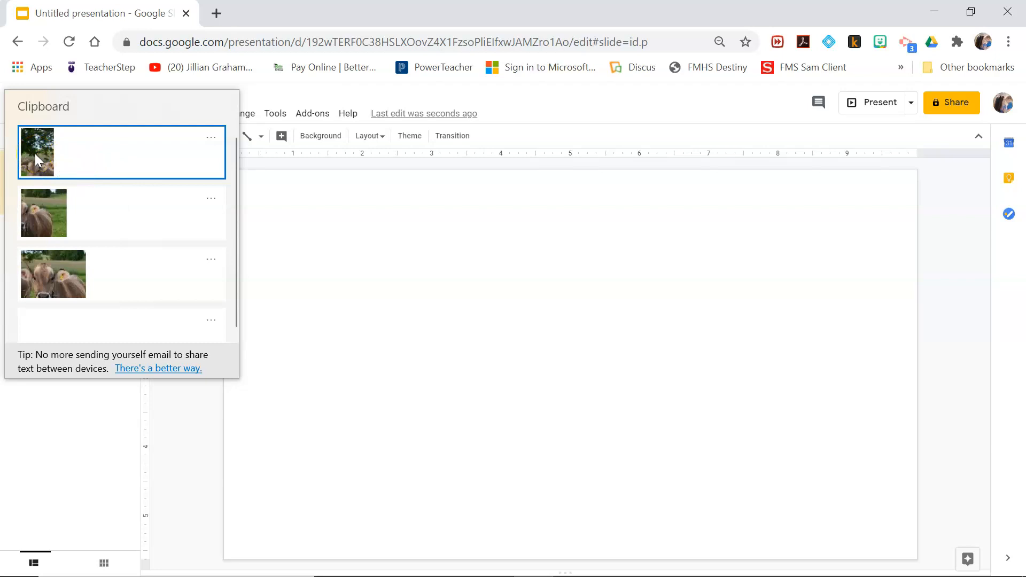
{"action": "left_click", "coordinate": [42, 152]}
{"action": "left_click", "coordinate": [592, 370]}
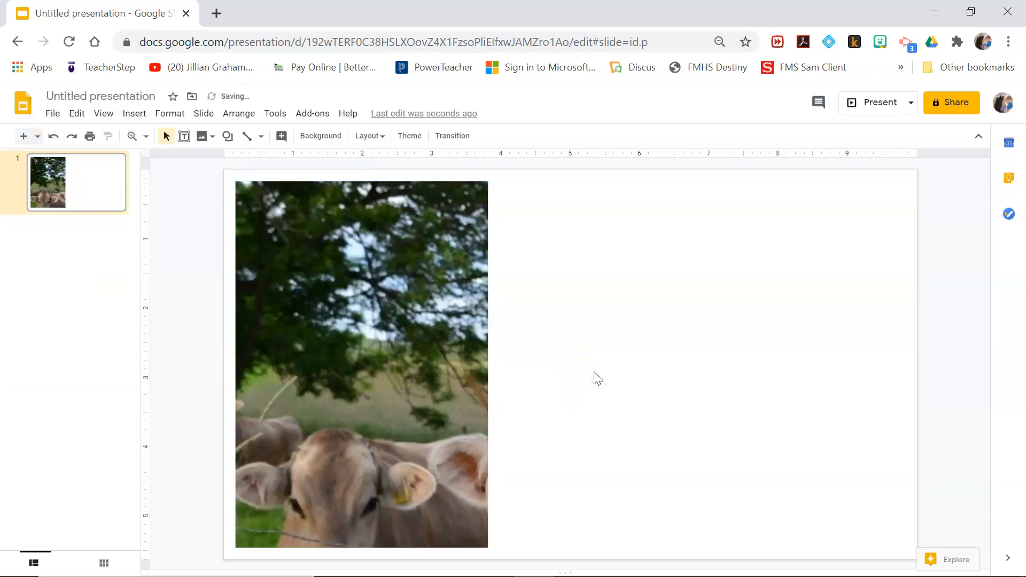
- Paste the second snip in the clipboard history, showing the cow's side and the field, onto the same slide
{"action": "left_click", "coordinate": [594, 373]}
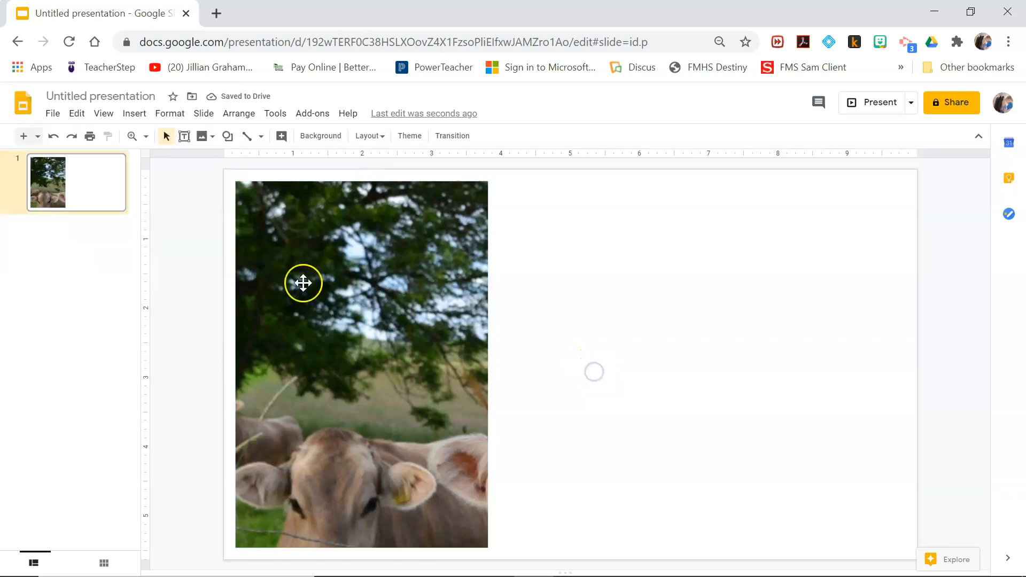
{"action": "key", "text": "super+v"}
{"action": "left_click", "coordinate": [44, 213]}
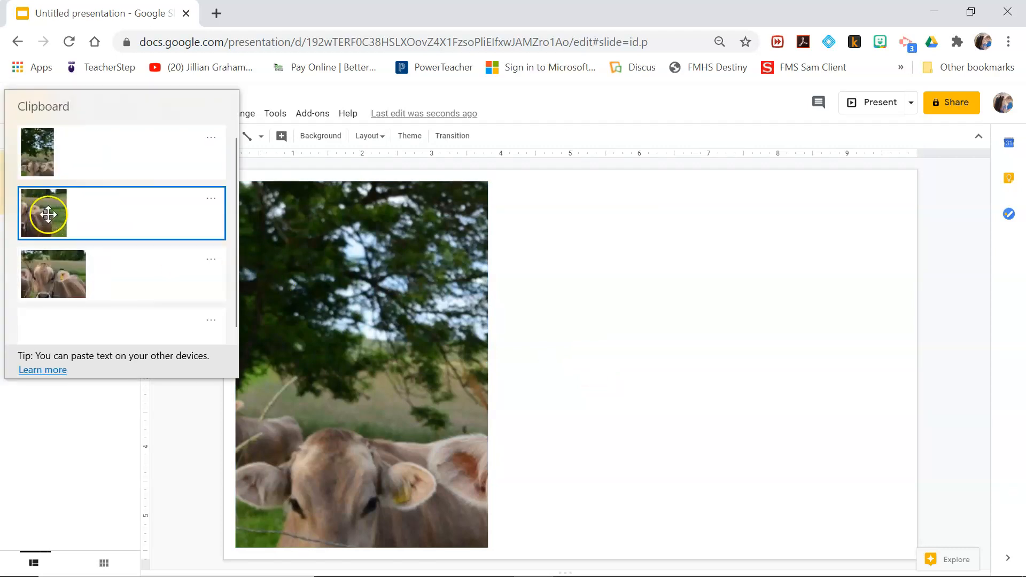
{"action": "left_click", "coordinate": [101, 301]}
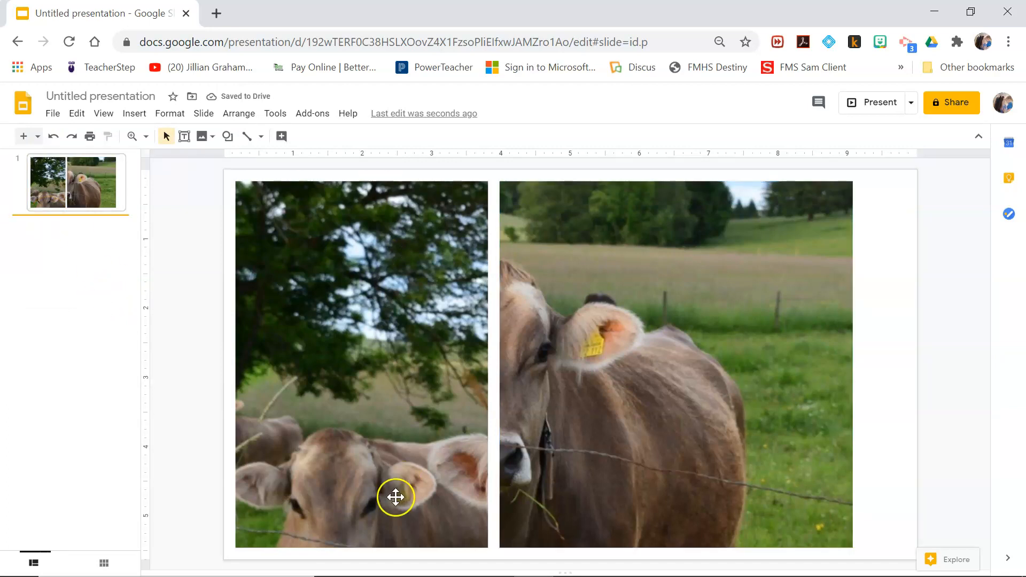
- Search Windows for "clipboar" and open Clipboard settings
{"action": "mouse_move", "coordinate": [359, 573]}
{"action": "left_click", "coordinate": [181, 564]}
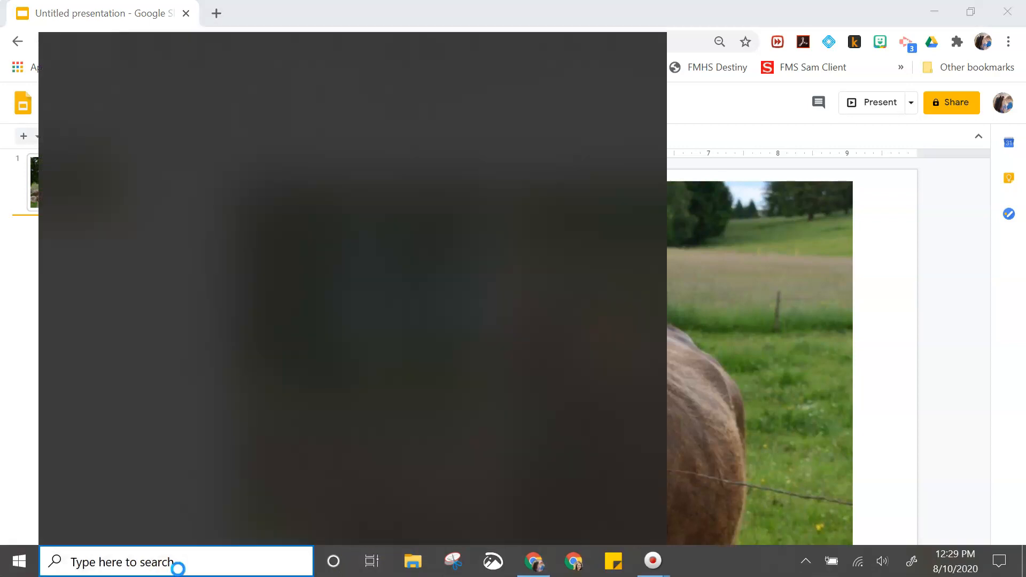
{"action": "type", "text": "clipboar"}
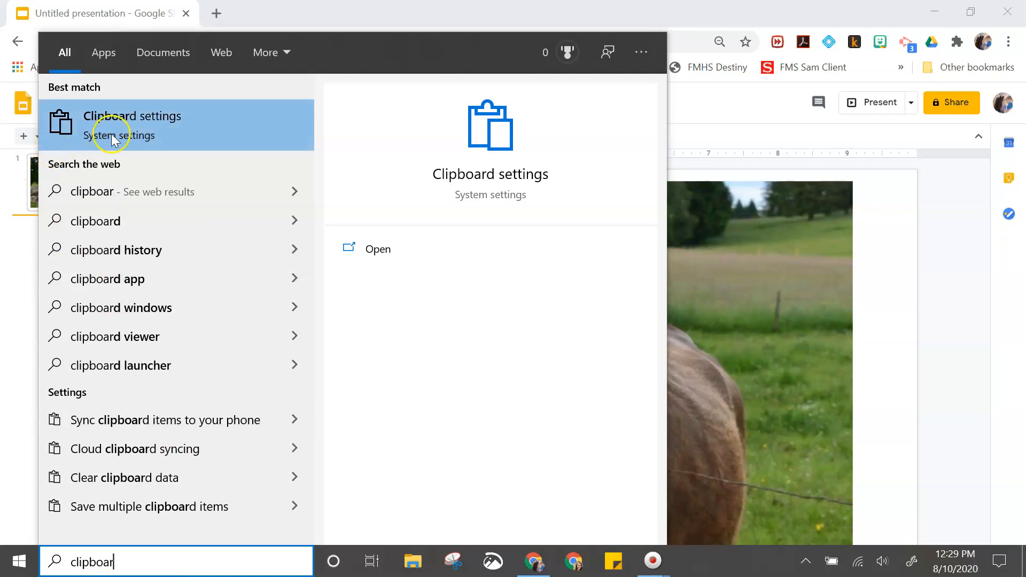
{"action": "left_click", "coordinate": [136, 129]}
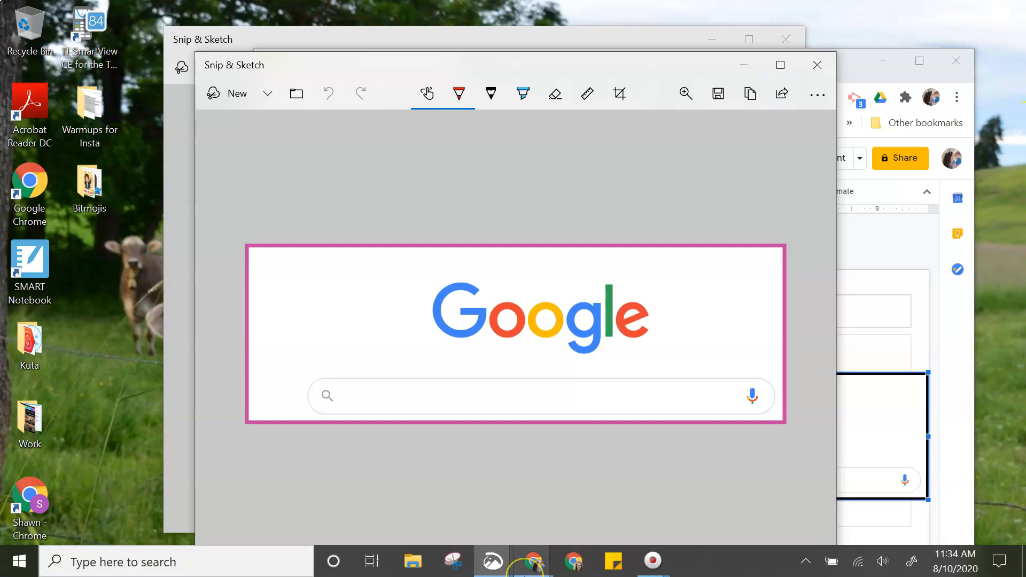
- Display the previews of the open Snip & Sketch windows
{"action": "mouse_move", "coordinate": [528, 565]}
{"action": "mouse_move", "coordinate": [494, 571]}
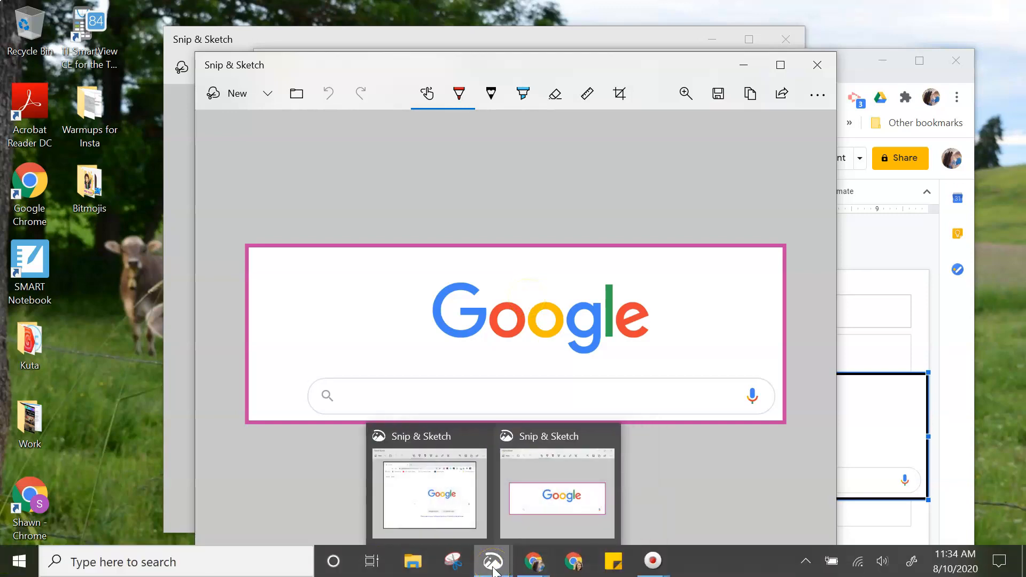
{"action": "left_click", "coordinate": [488, 568]}
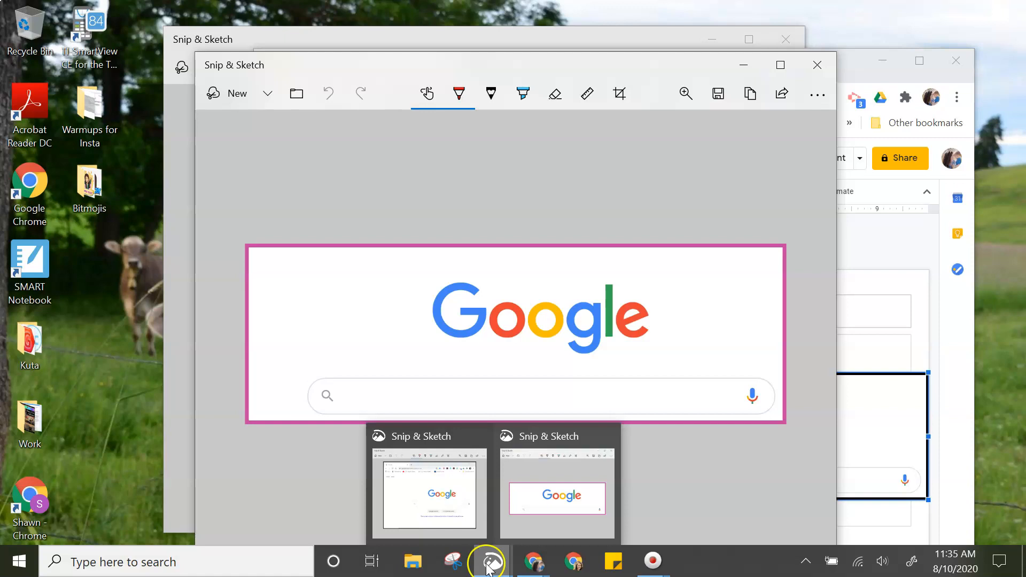